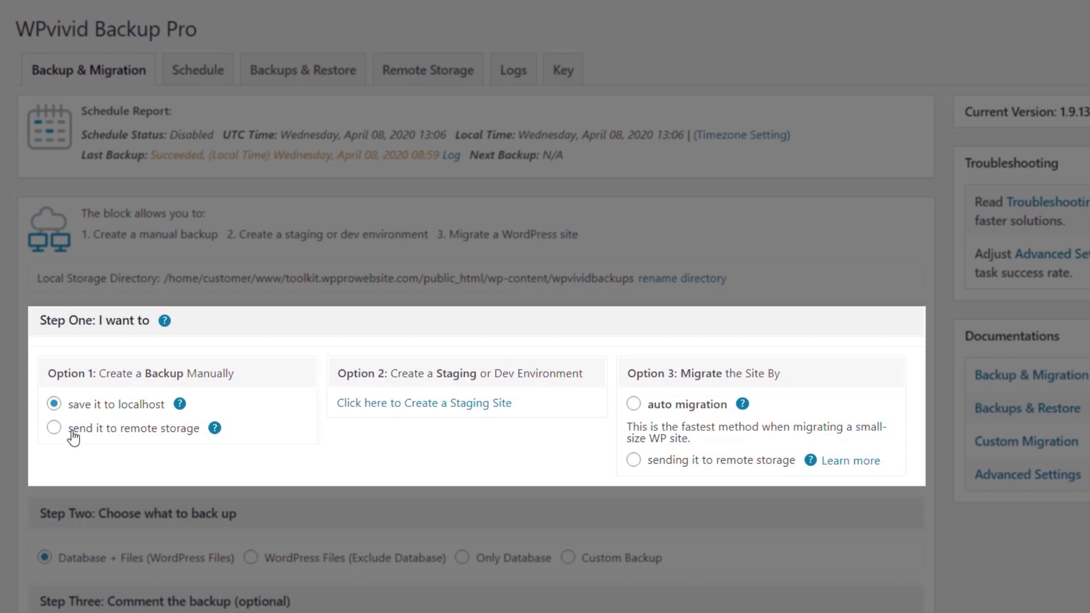
Step: Set the manual backup to be sent to remote storage, and review the Dropbox connection settings before returning to the backup setup
left_click(54, 430)
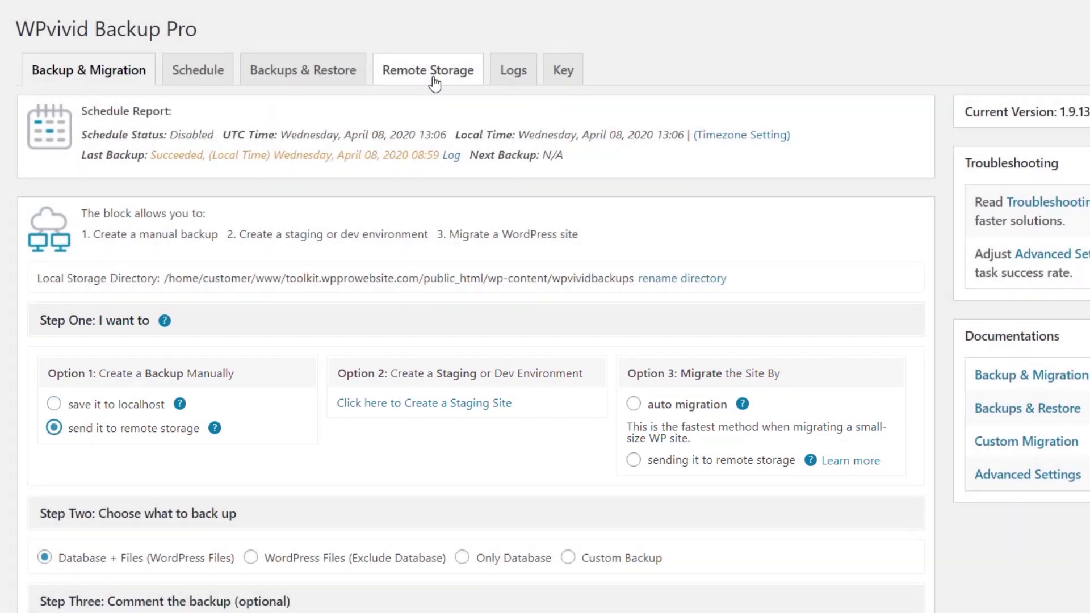
left_click(435, 84)
scroll(352, 113, "down", 2)
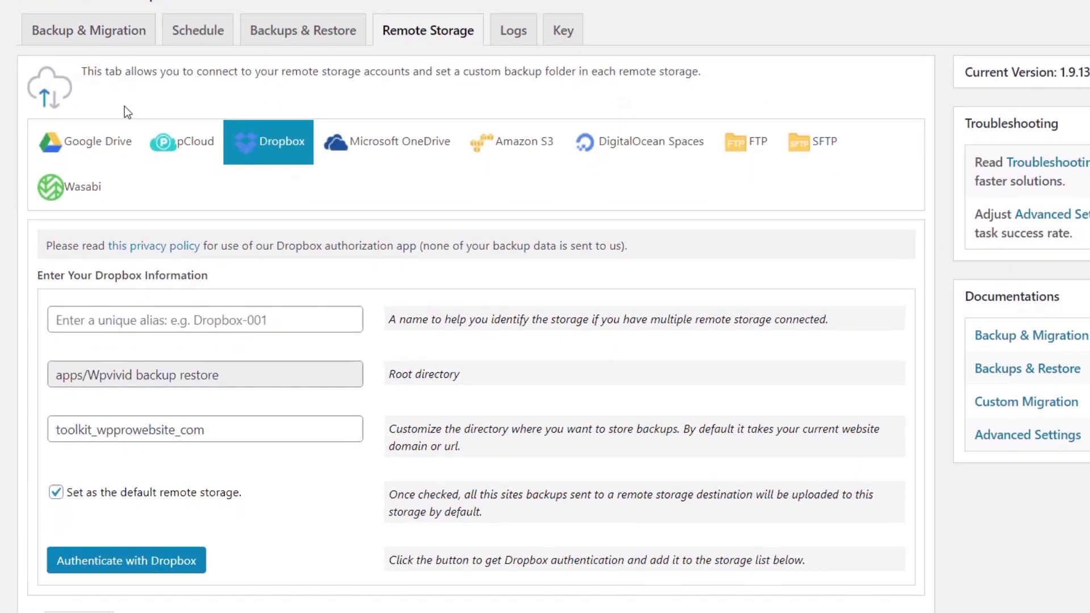
left_click(265, 136)
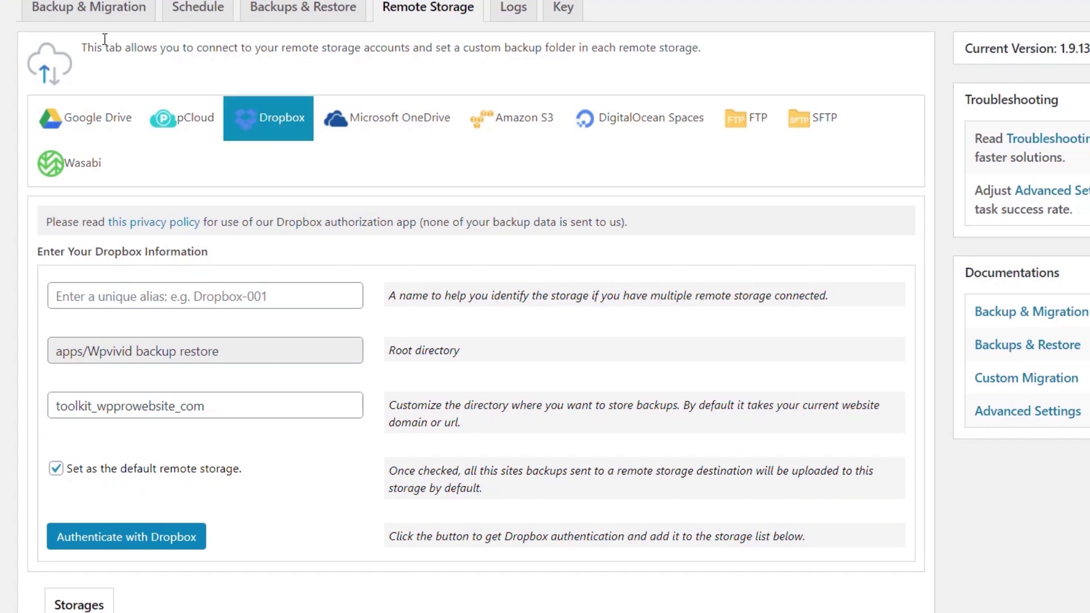
left_click(91, 10)
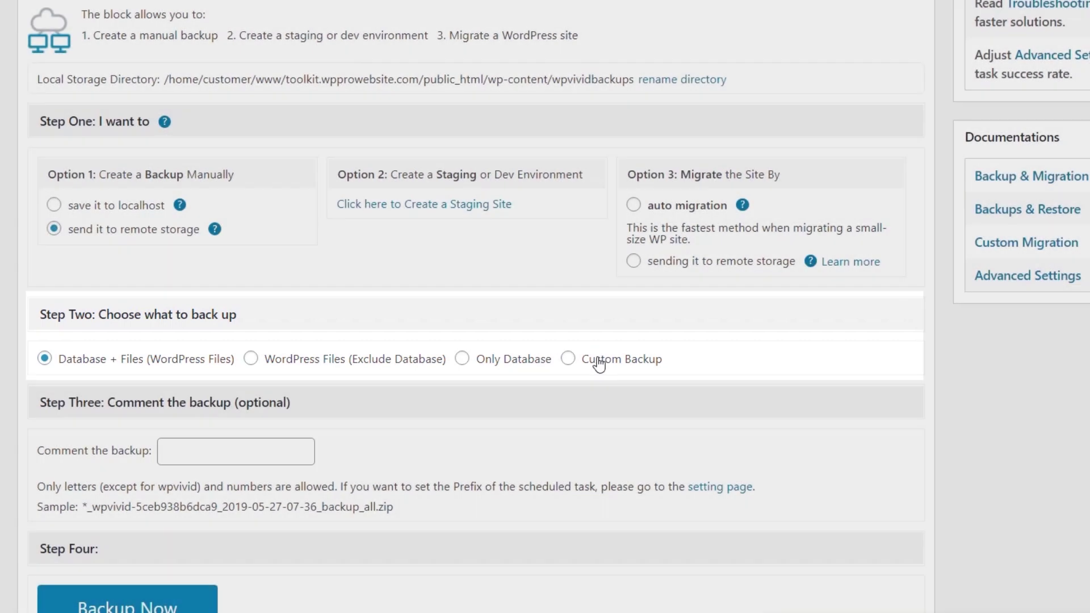
Step: Switch the backup content to Custom Backup, examine the selectable database tables, and toggle the Database inclusion off and on
left_click(594, 360)
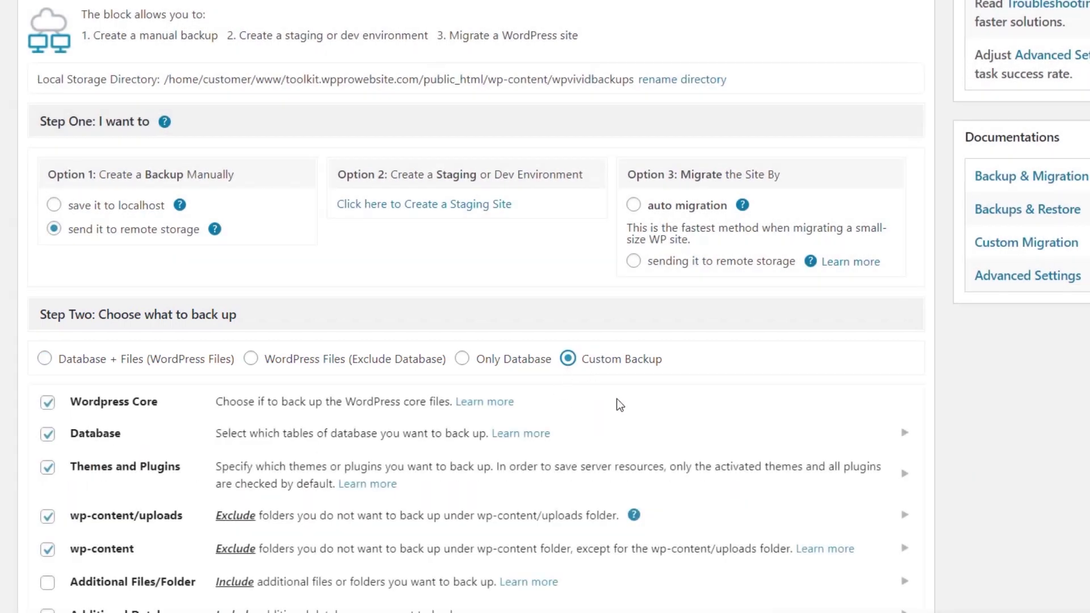
scroll(1000, 428, "down", 3)
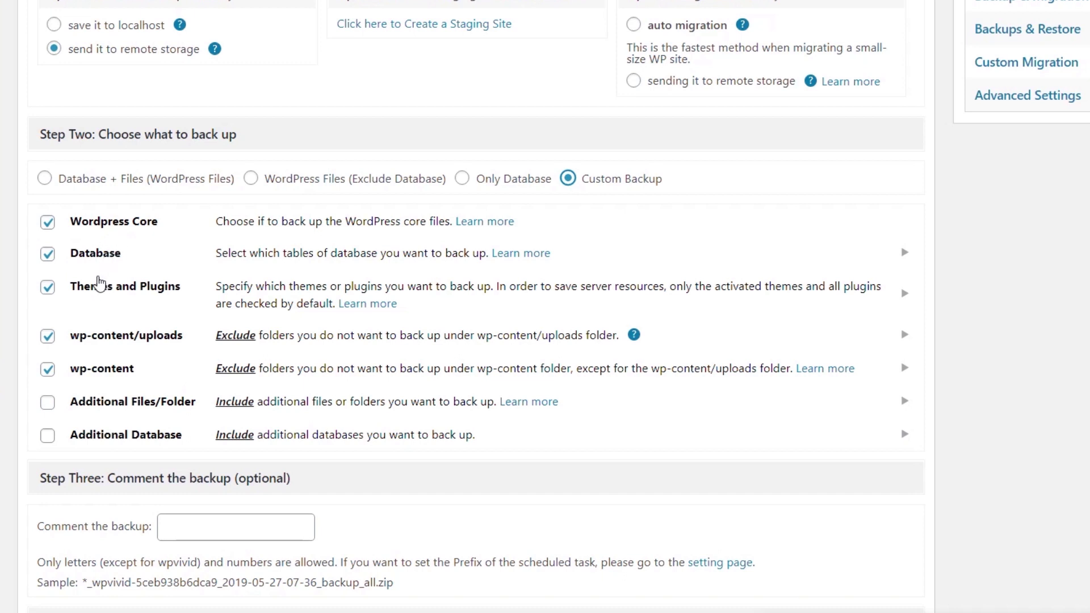
left_click(904, 253)
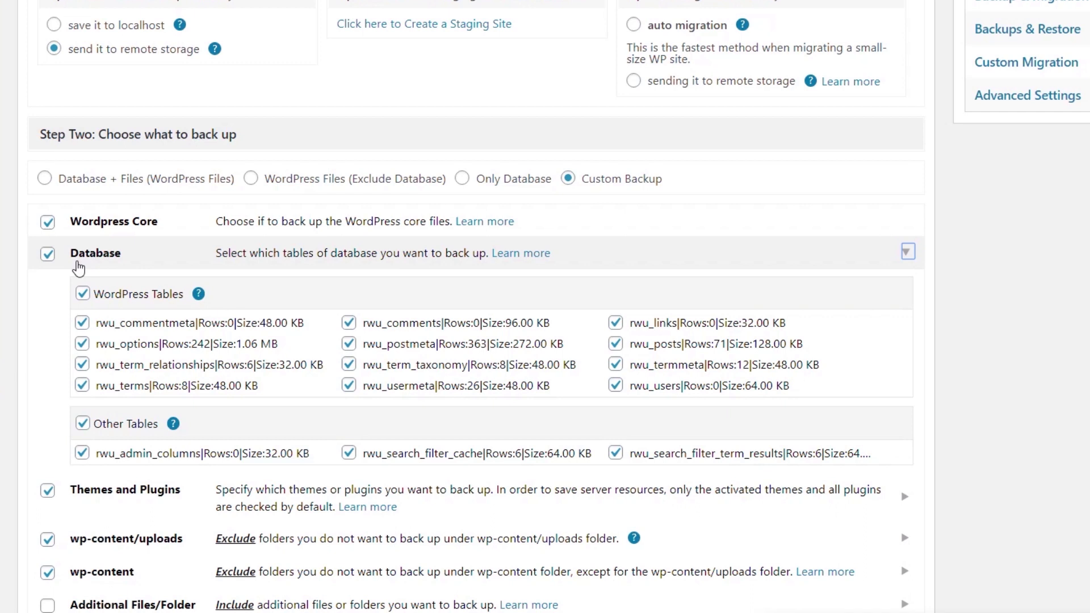
left_click(47, 260)
left_click(47, 260)
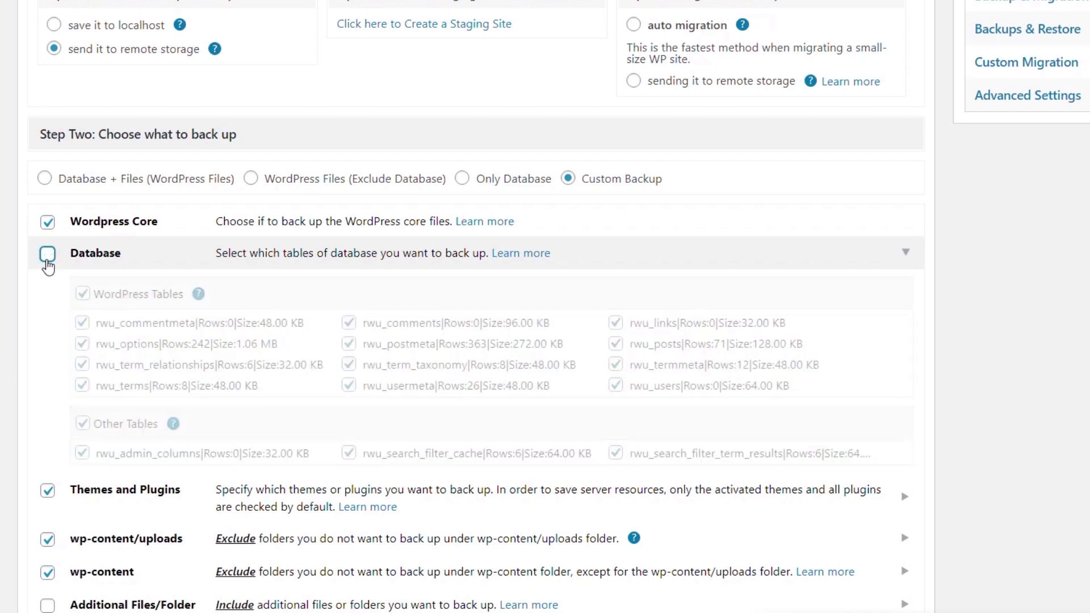
left_click(48, 261)
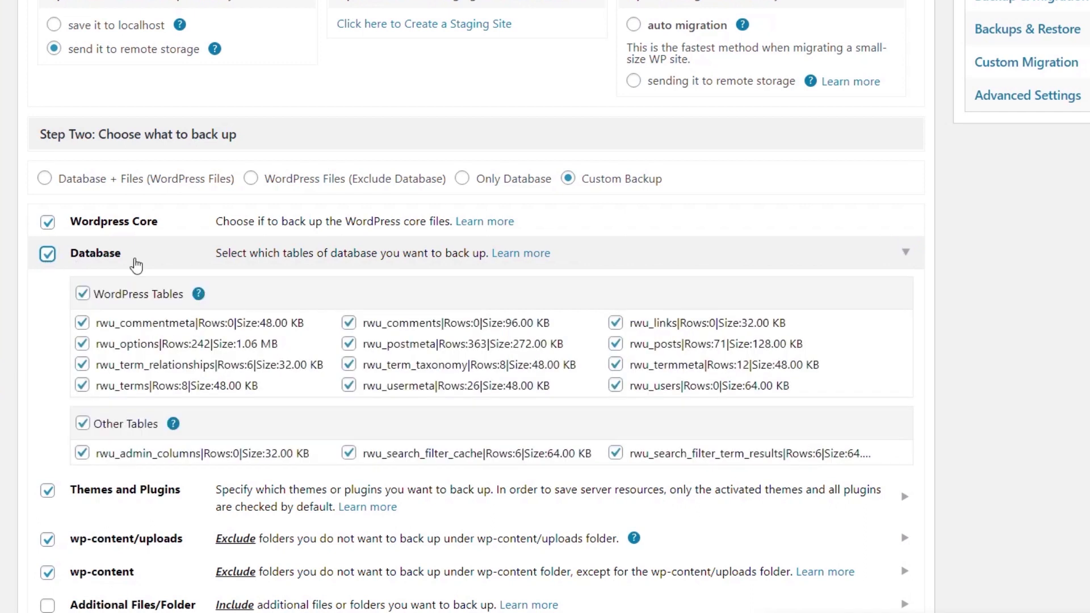
left_click(906, 253)
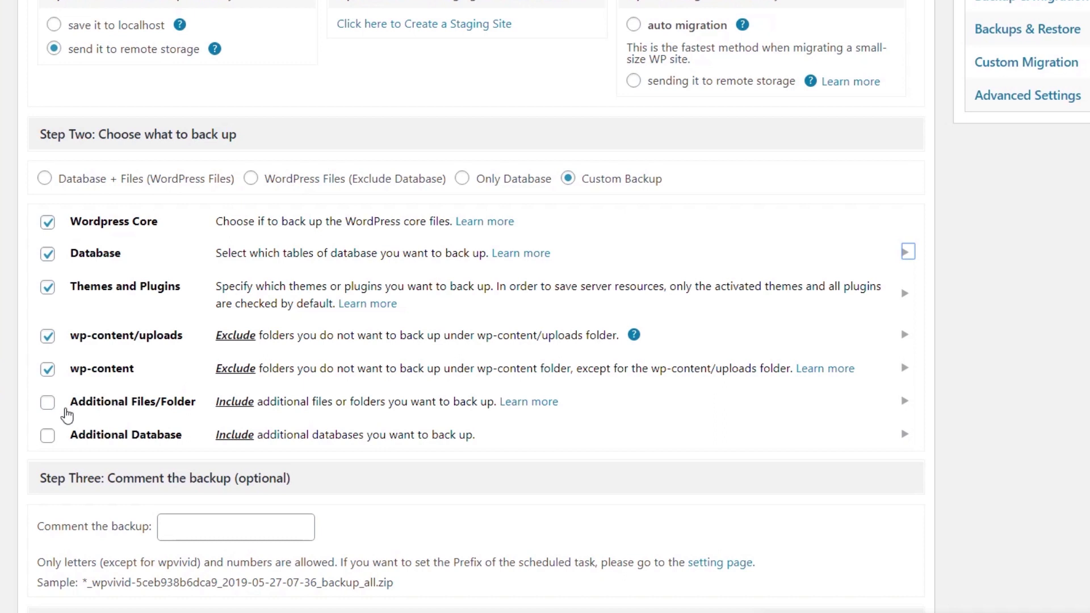
Step: Try including Additional Files/Folder in the custom backup, exclude it again, and examine the Additional Database option
left_click(47, 402)
left_click(905, 404)
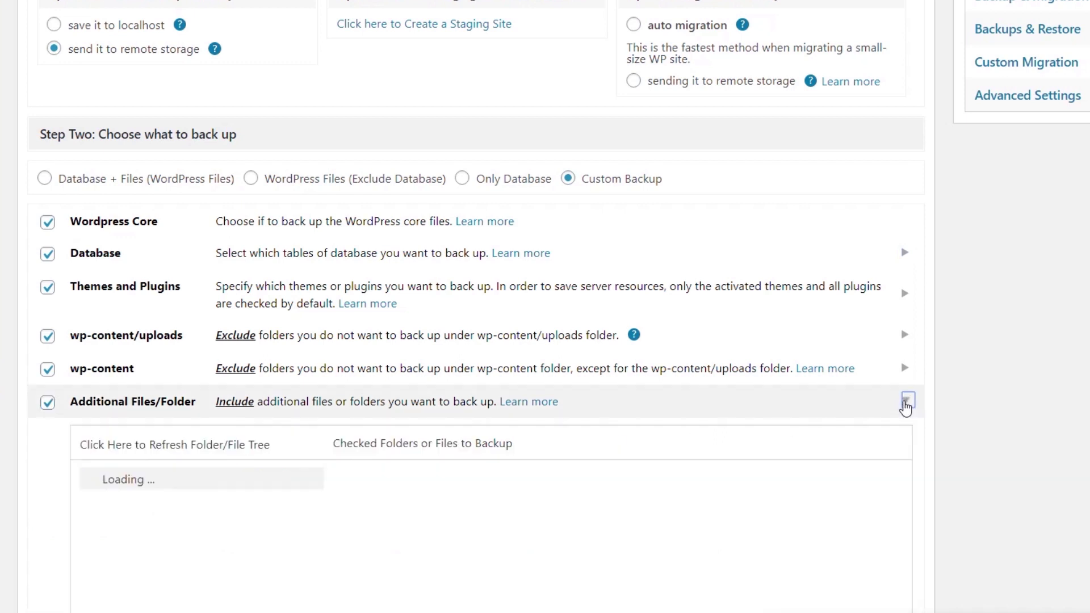
scroll(259, 411, "down", 3)
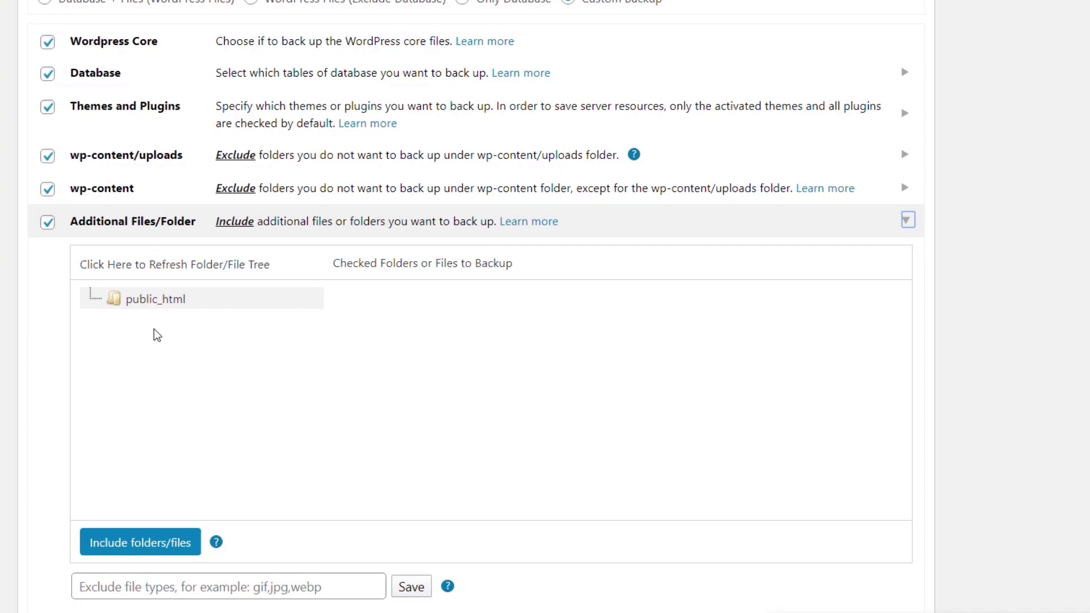
left_click(49, 226)
left_click(906, 221)
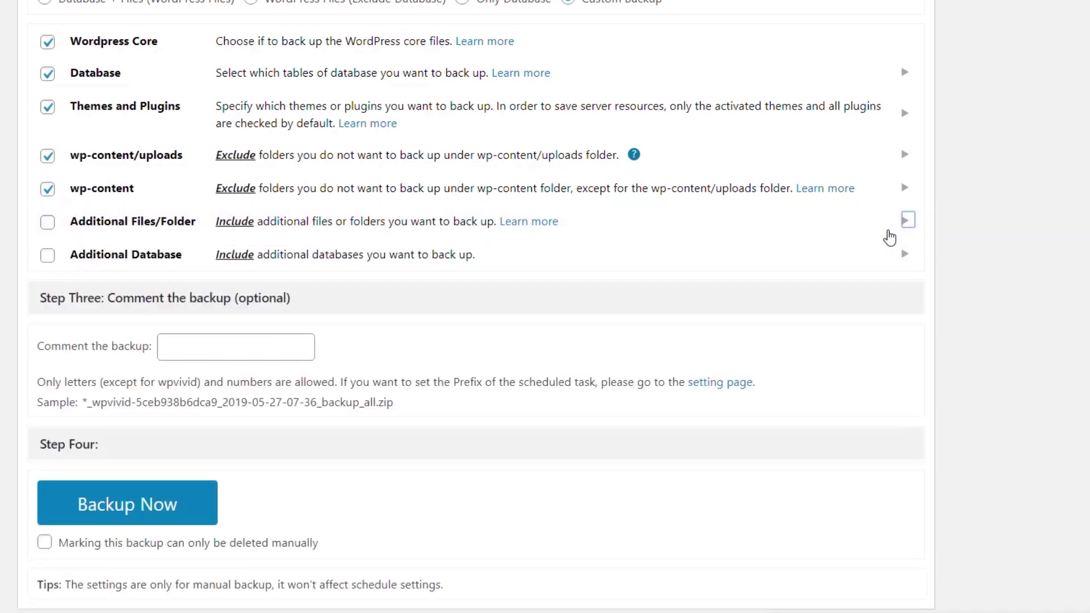
left_click(905, 256)
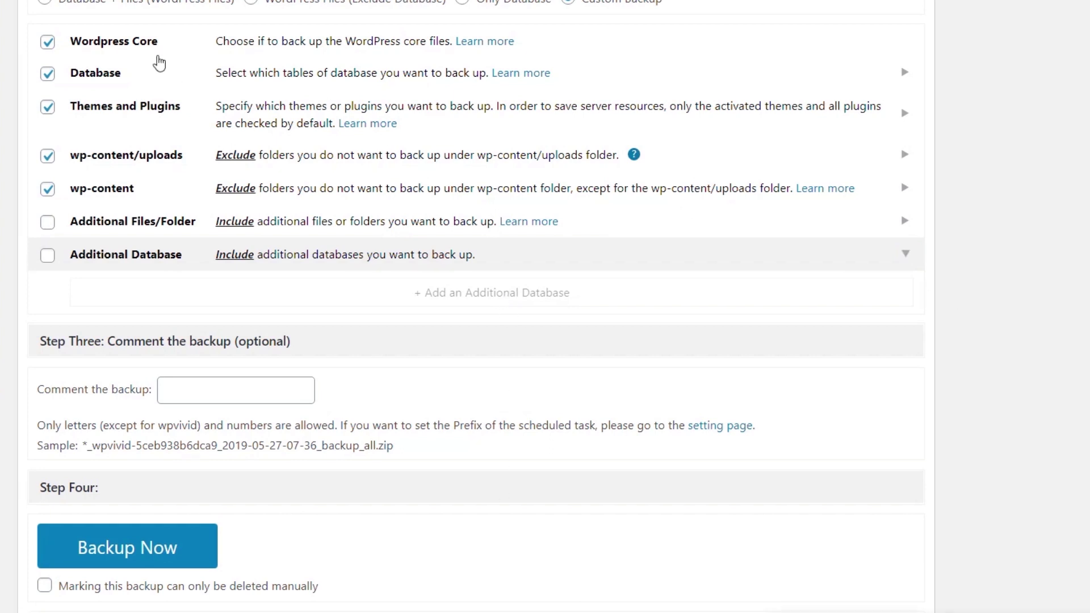
Step: Choose Database + Files (WordPress Files) as the backup content and set the backup comment to wptuts
left_click(48, 3)
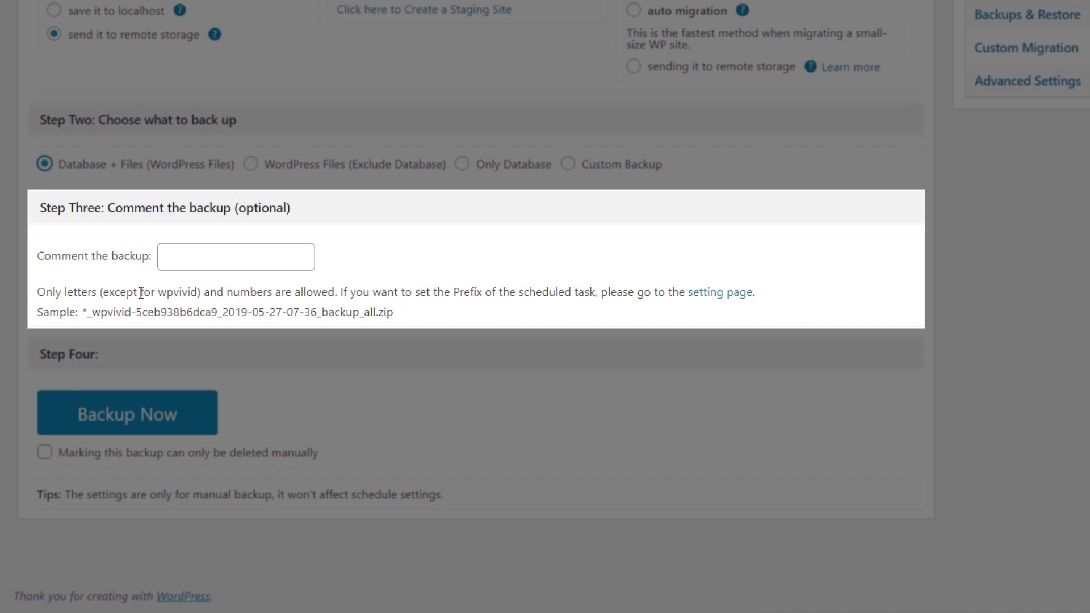
left_click_drag(87, 311, 390, 317)
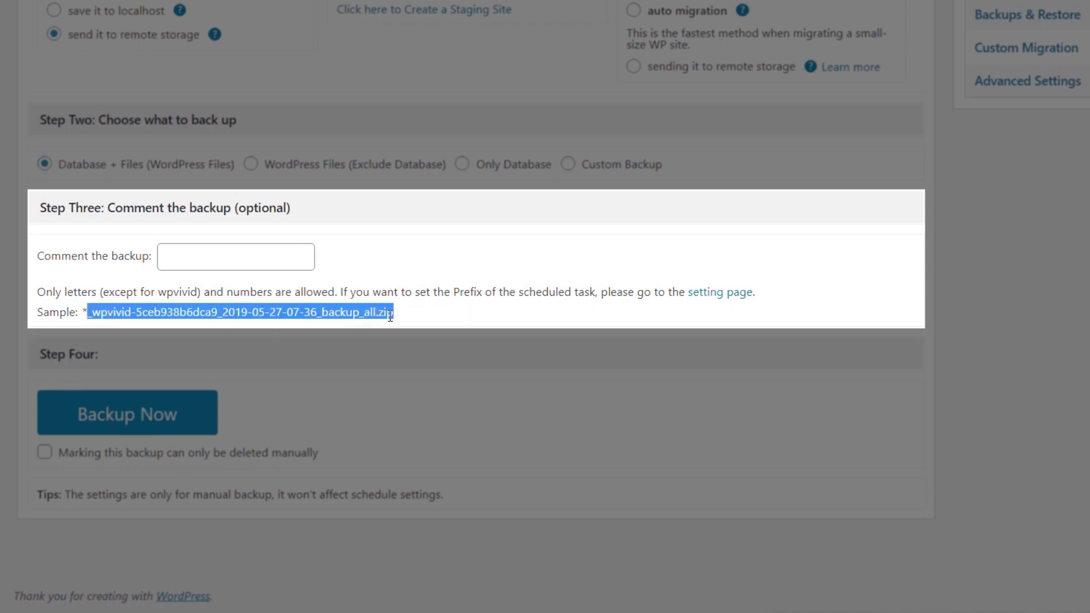
left_click(254, 248)
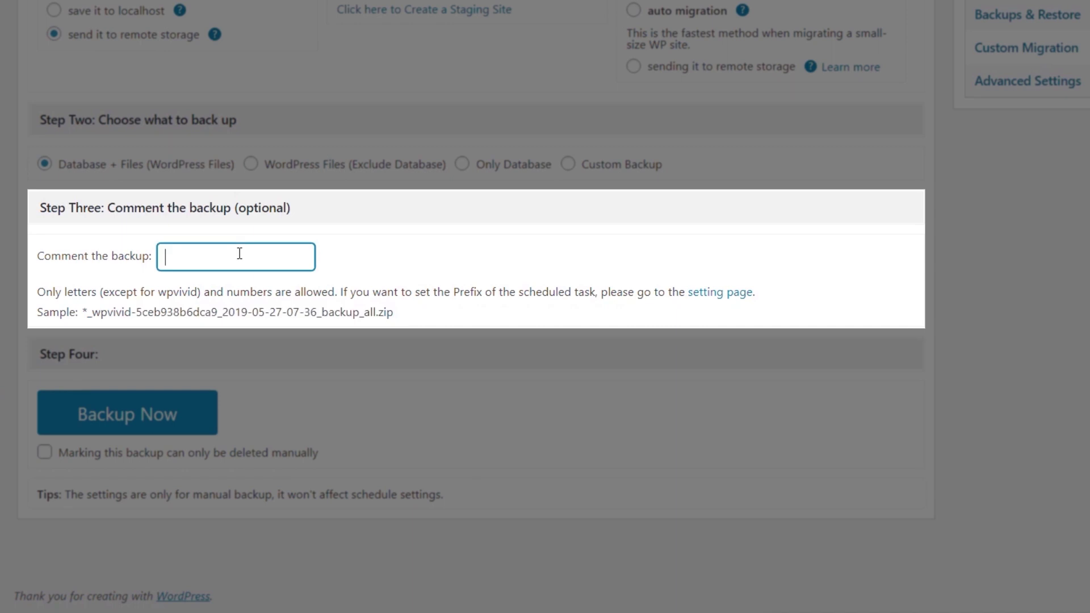
type("wptuts")
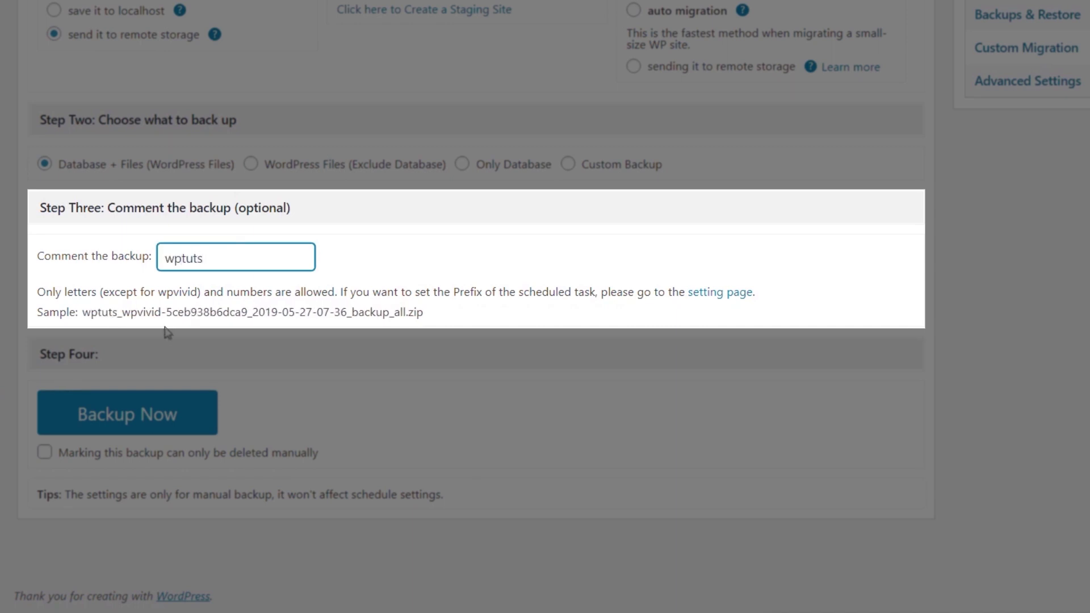
left_click_drag(84, 311, 423, 315)
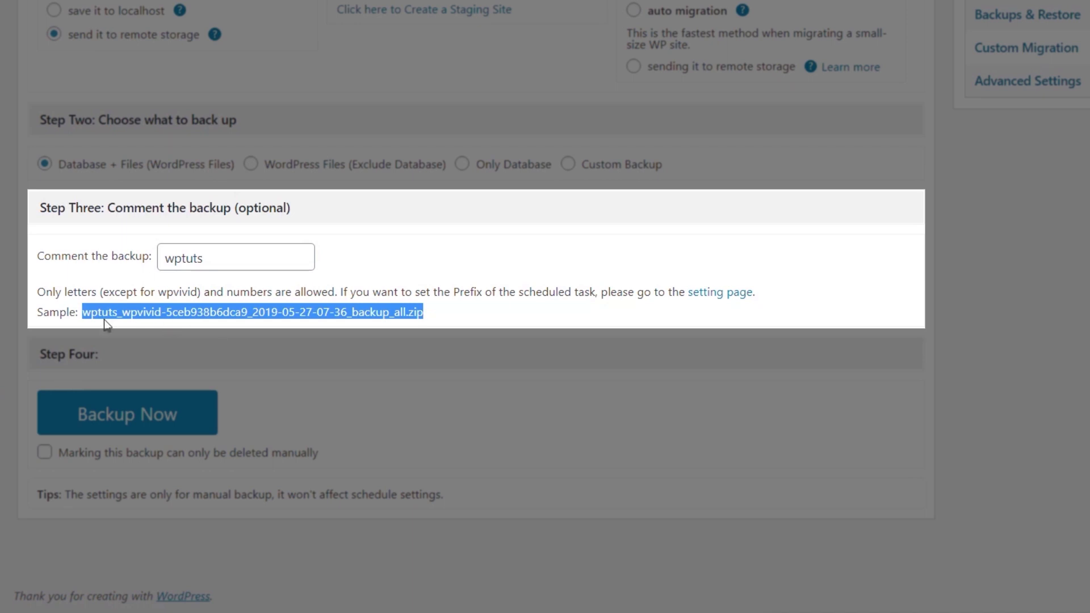
left_click_drag(234, 260, 152, 261)
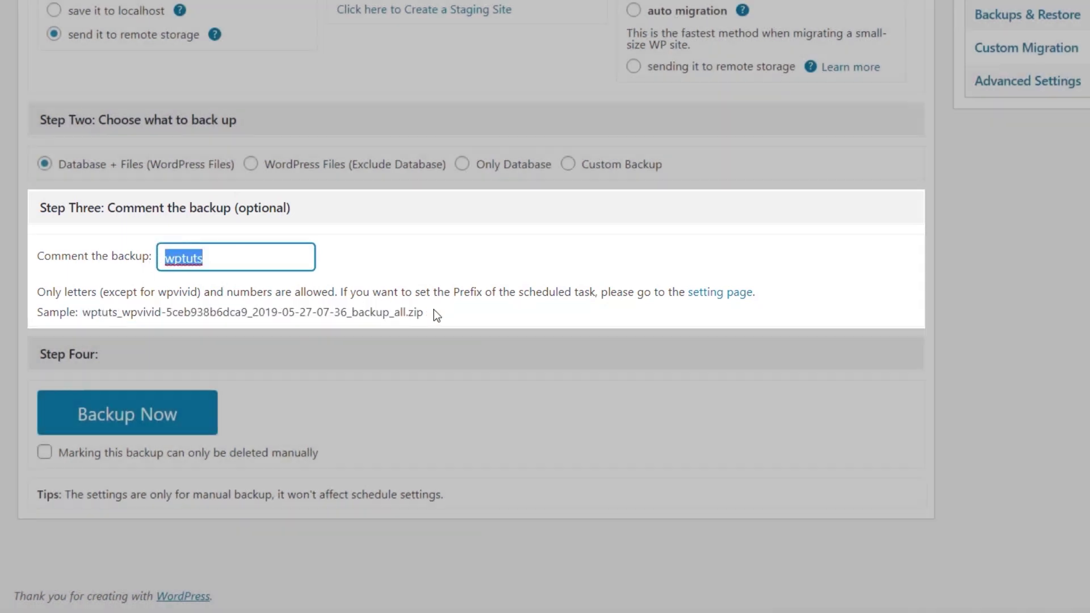
left_click(557, 396)
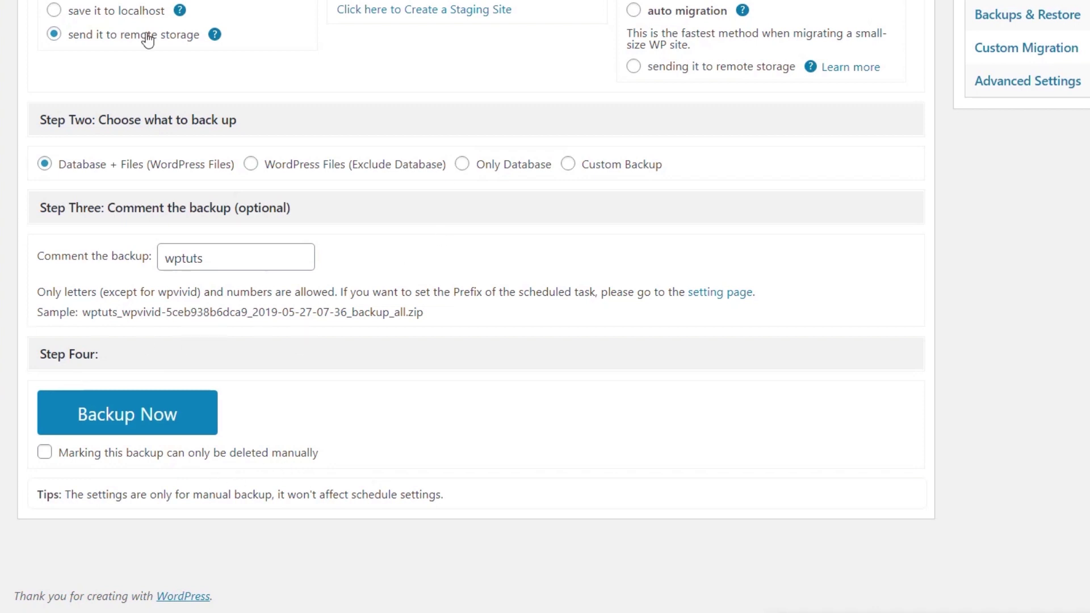
Step: Start the manual backup to remote storage and check its progress
scroll(58, 173, "up", 3)
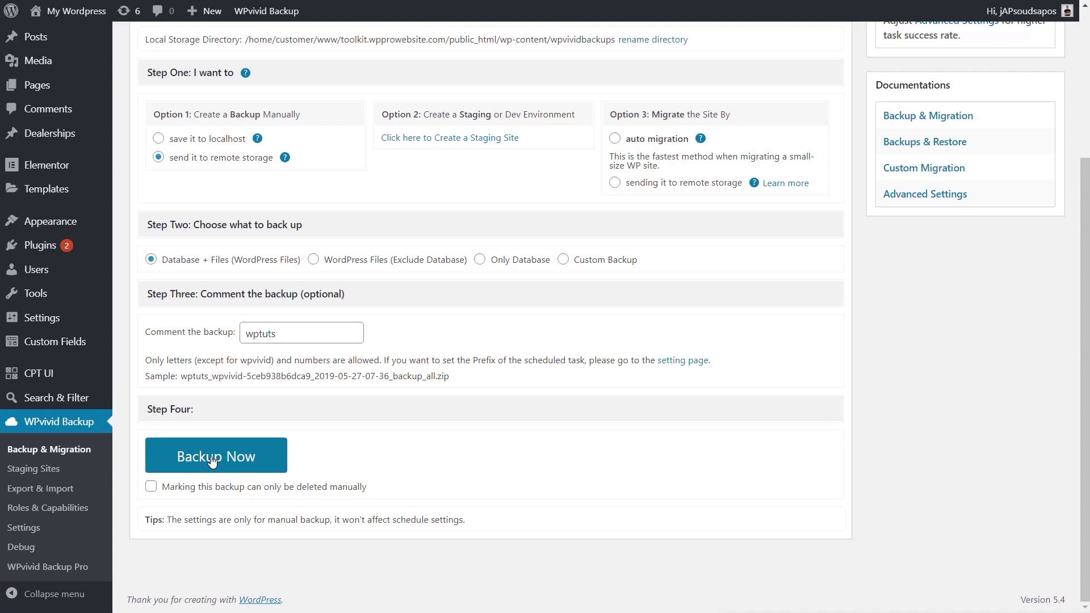
left_click(212, 459)
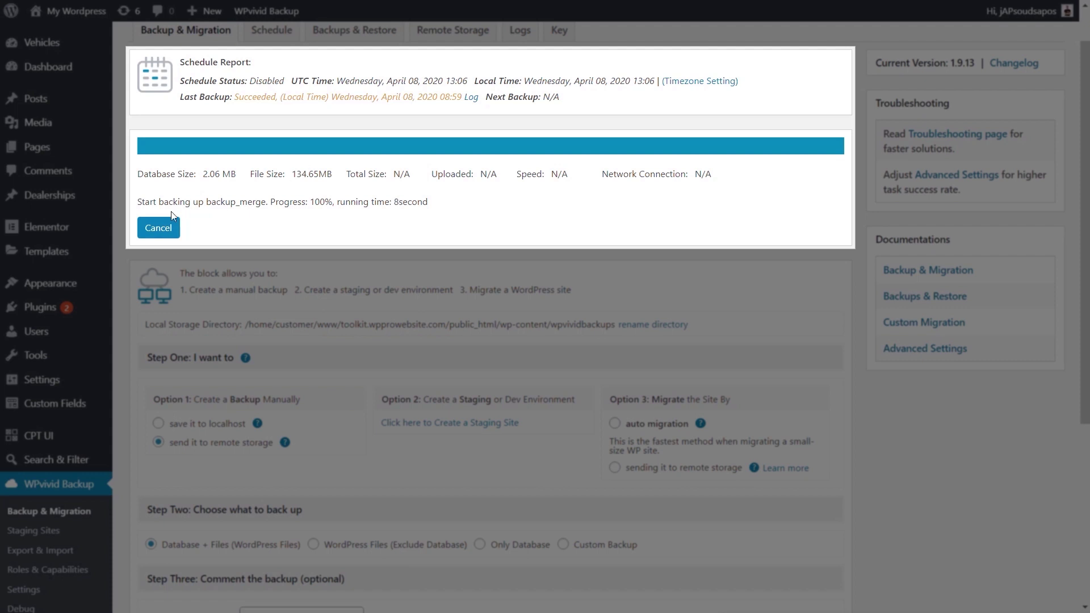
left_click_drag(138, 200, 361, 209)
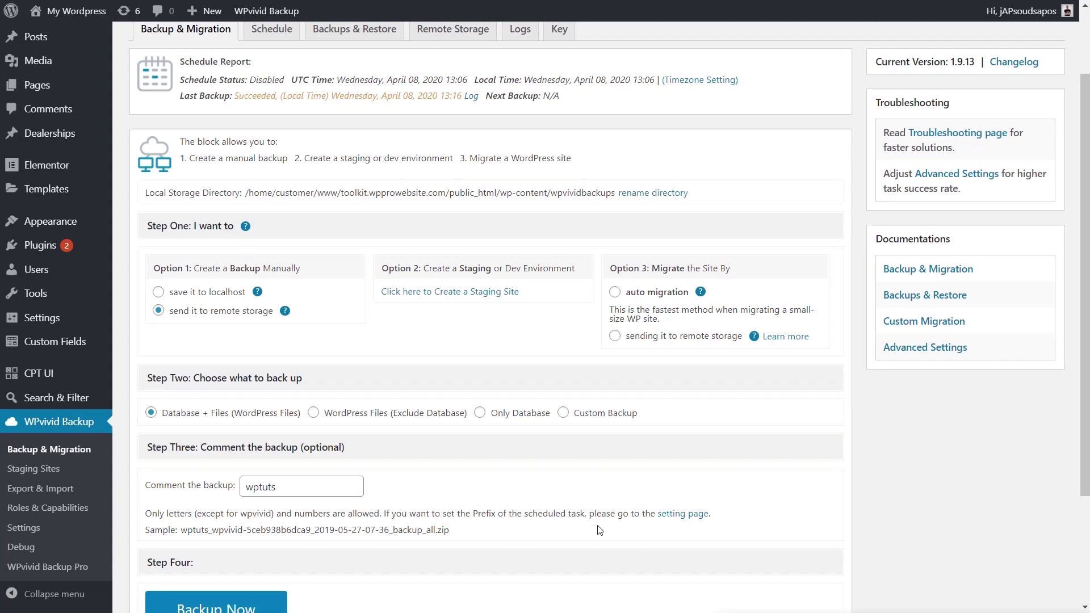
Step: Read through the log of the most recent backup, then return to the backup and migration page
left_click(524, 35)
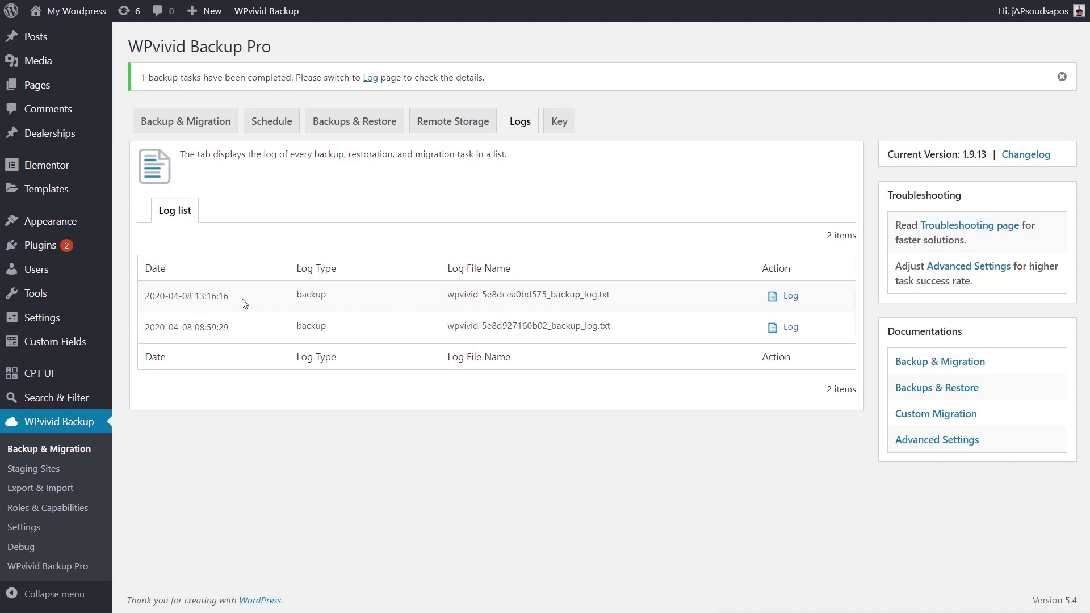
left_click(790, 295)
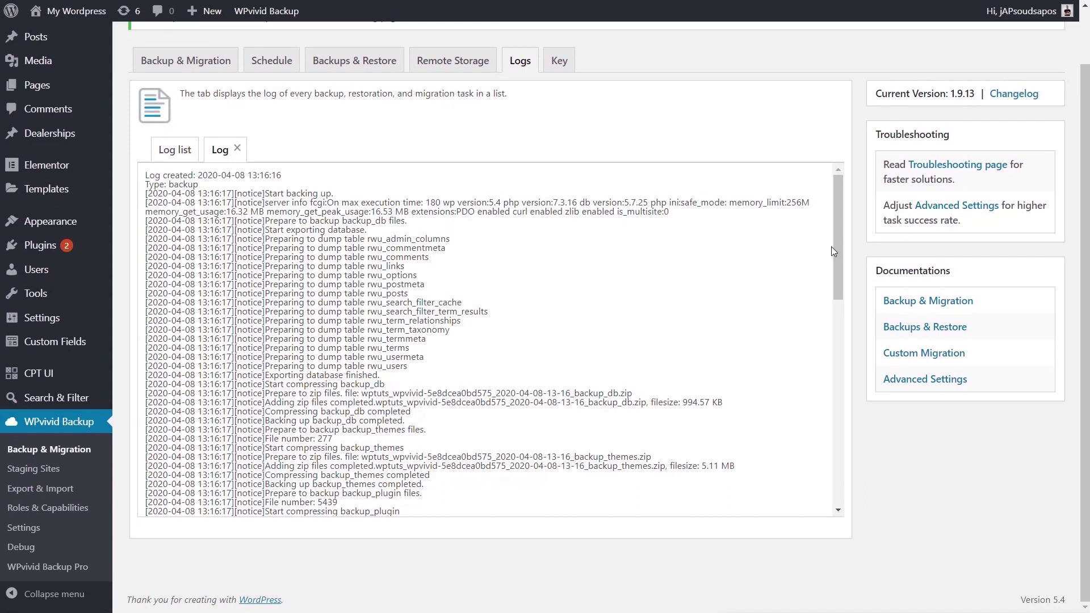
left_click_drag(836, 246, 833, 364)
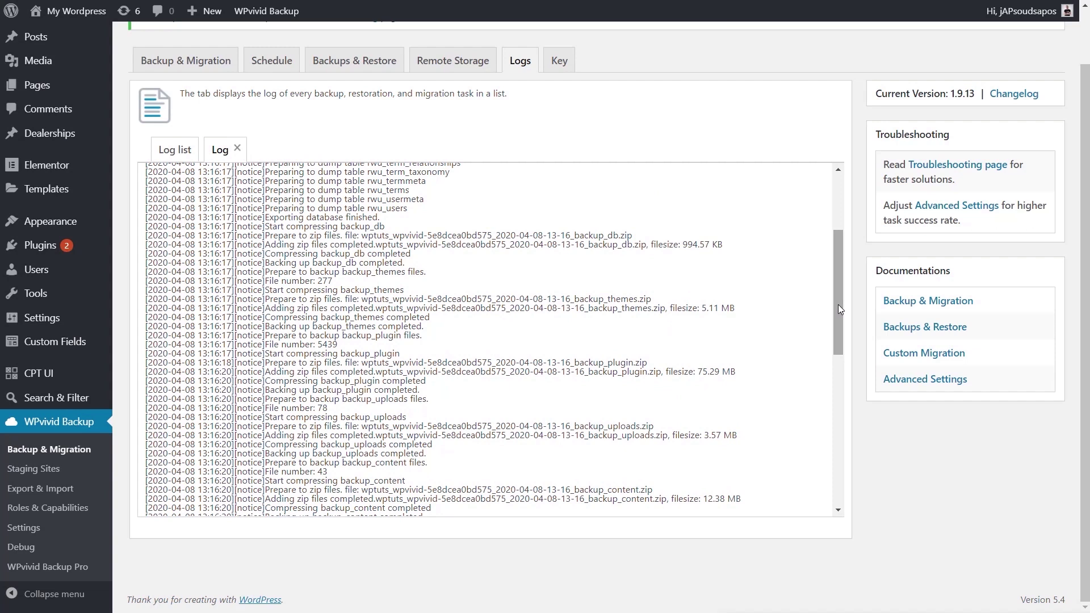
left_click(193, 63)
scroll(506, 345, "down", 1)
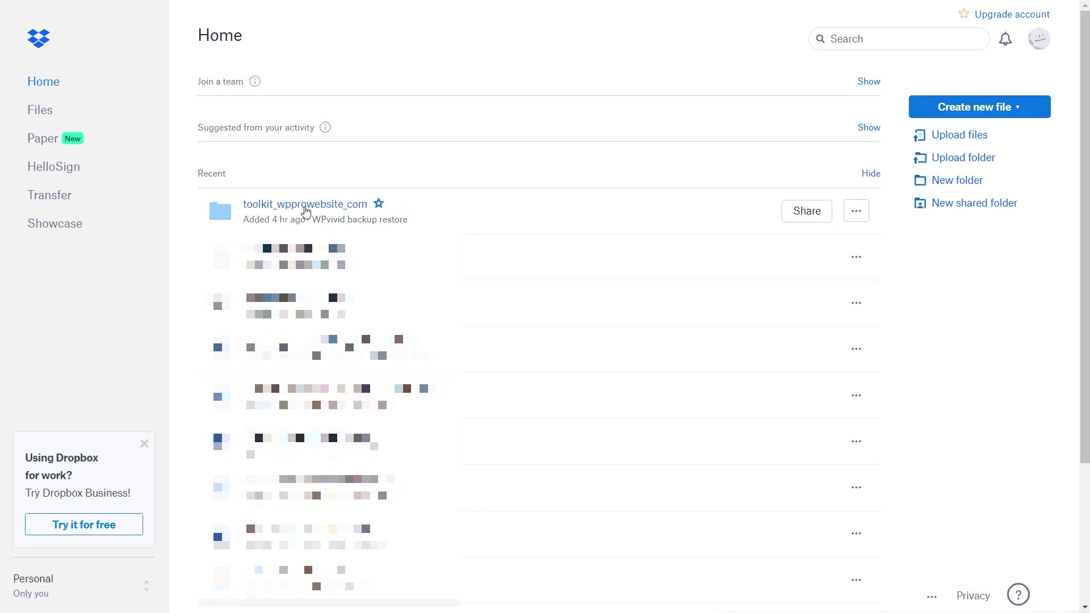
Step: In Dropbox, open the toolkit_wpprowebsite_com folder and view the actions available for the wptuts backup archive
left_click(305, 211)
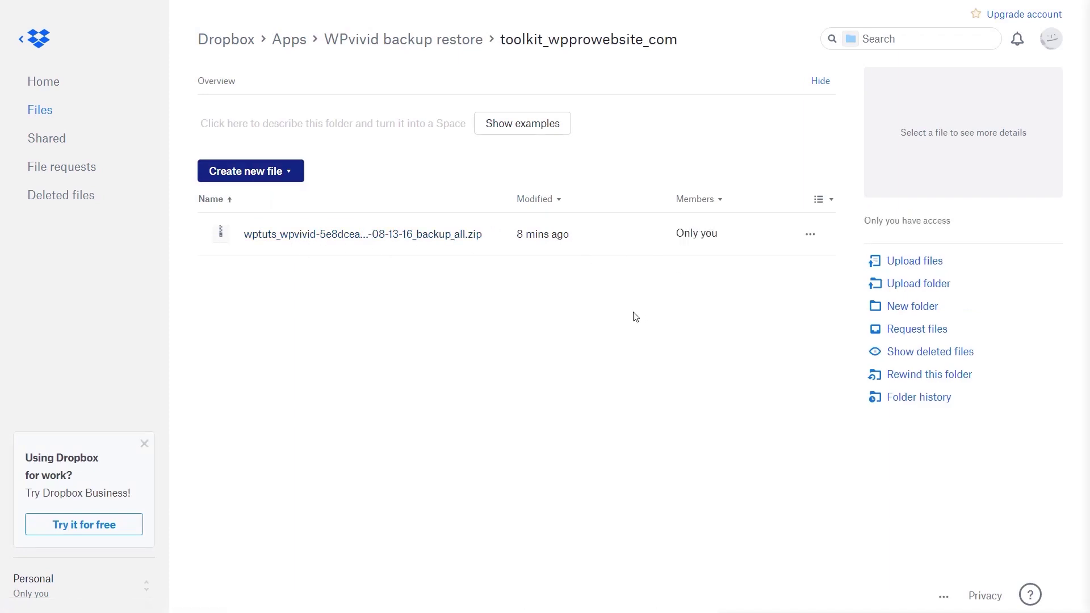
left_click(810, 240)
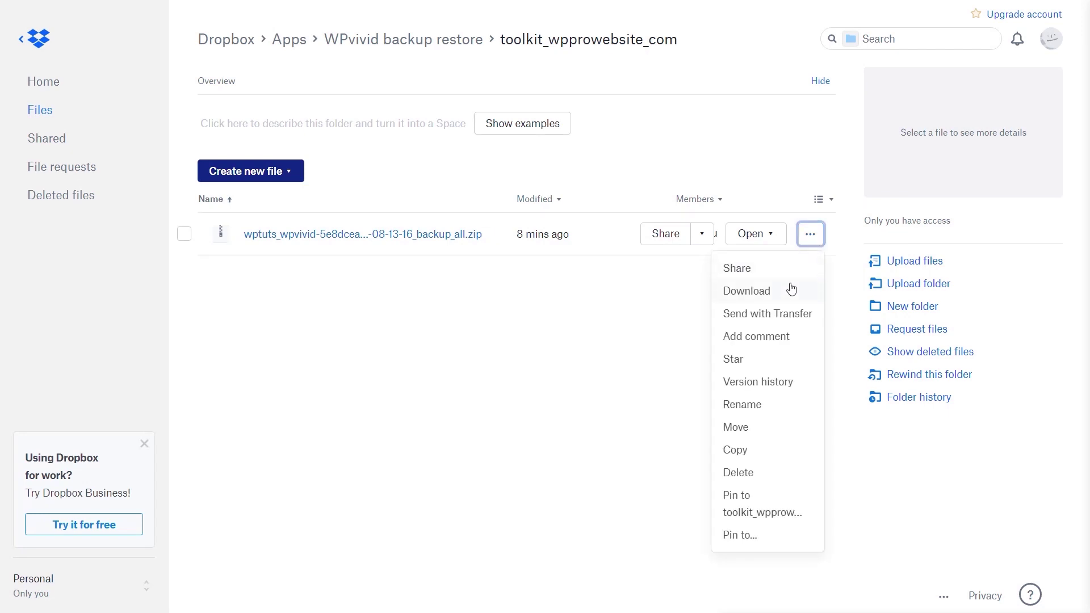
left_click(529, 341)
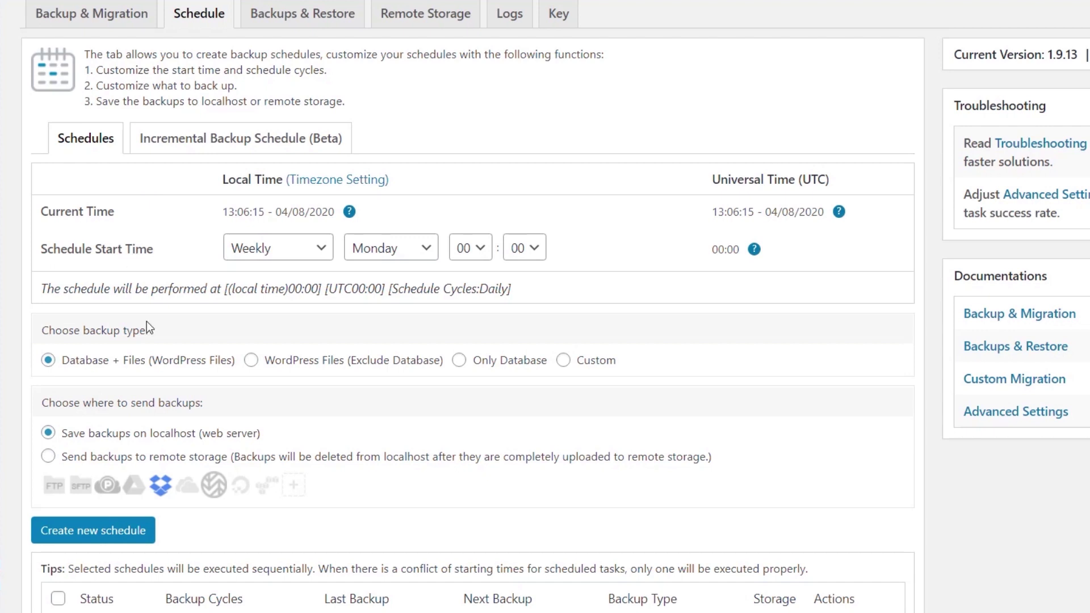
Step: Review the weekday and cycle options for the WPvivid backup schedule, and set its cycle to Every 4 hours
left_click(274, 254)
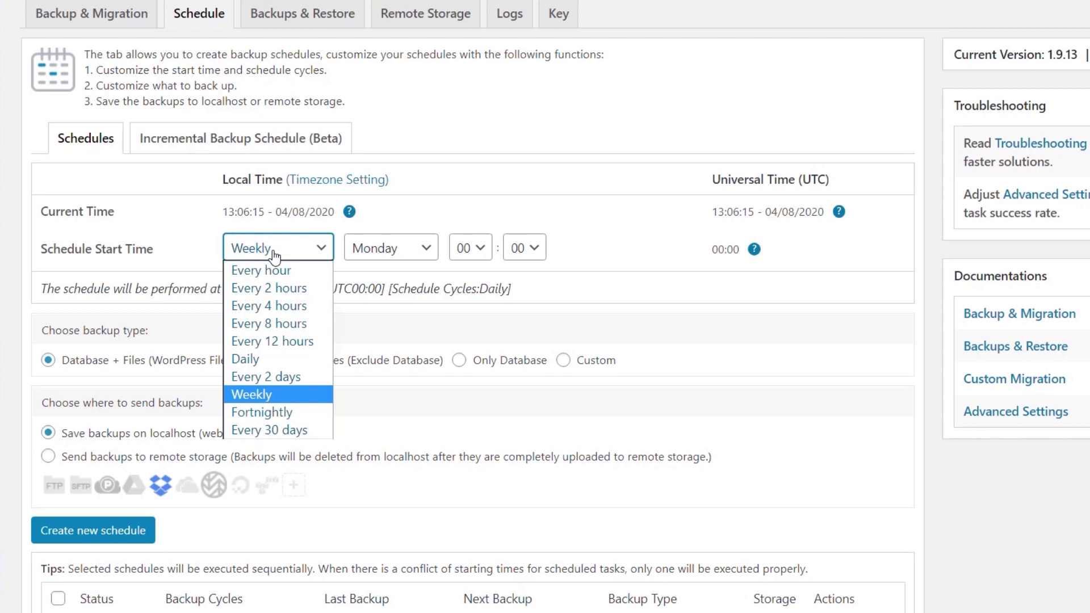
left_click(400, 251)
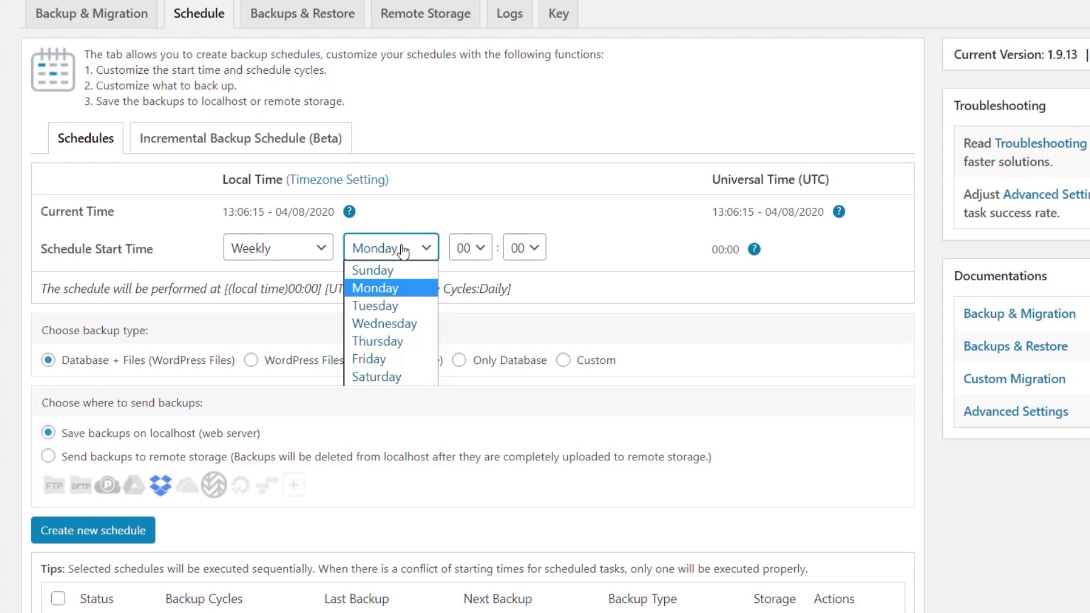
left_click(323, 254)
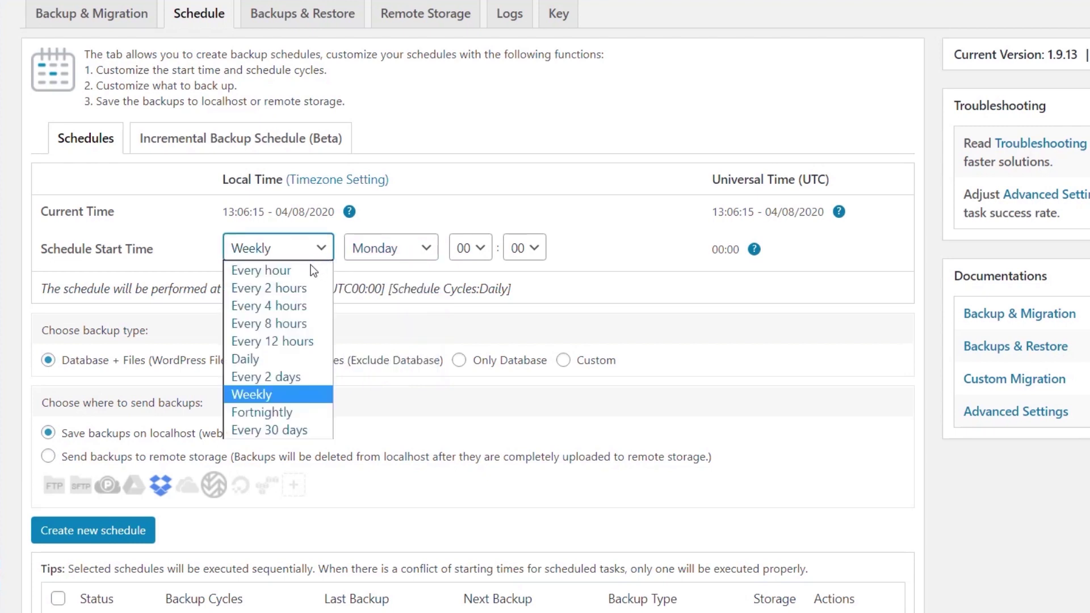
left_click(285, 306)
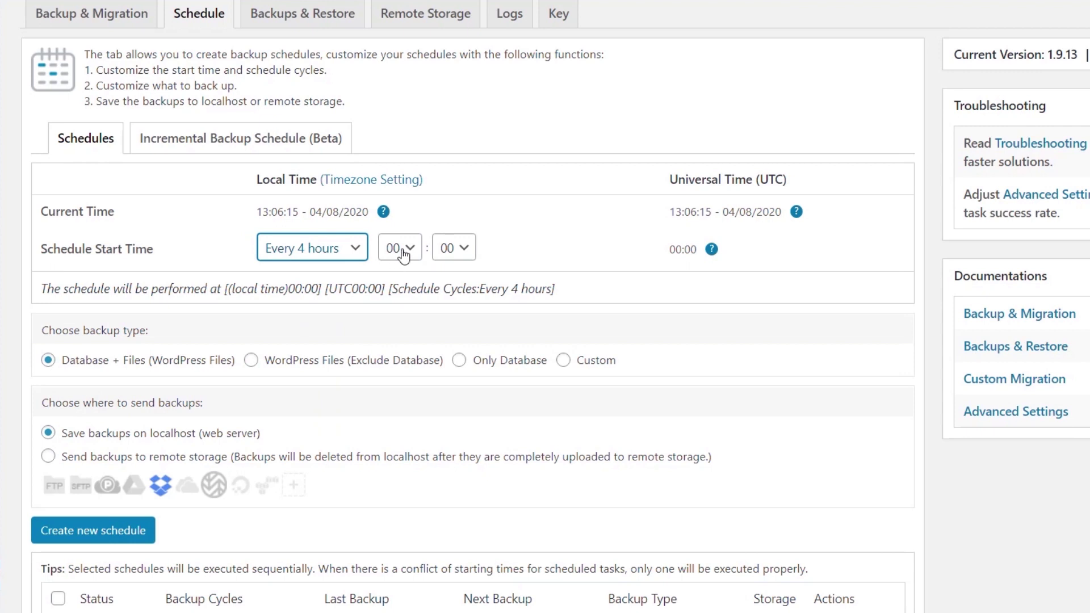
Step: Set the backup schedule cycle to Every hour and review the available start hours
left_click(360, 250)
left_click(339, 264)
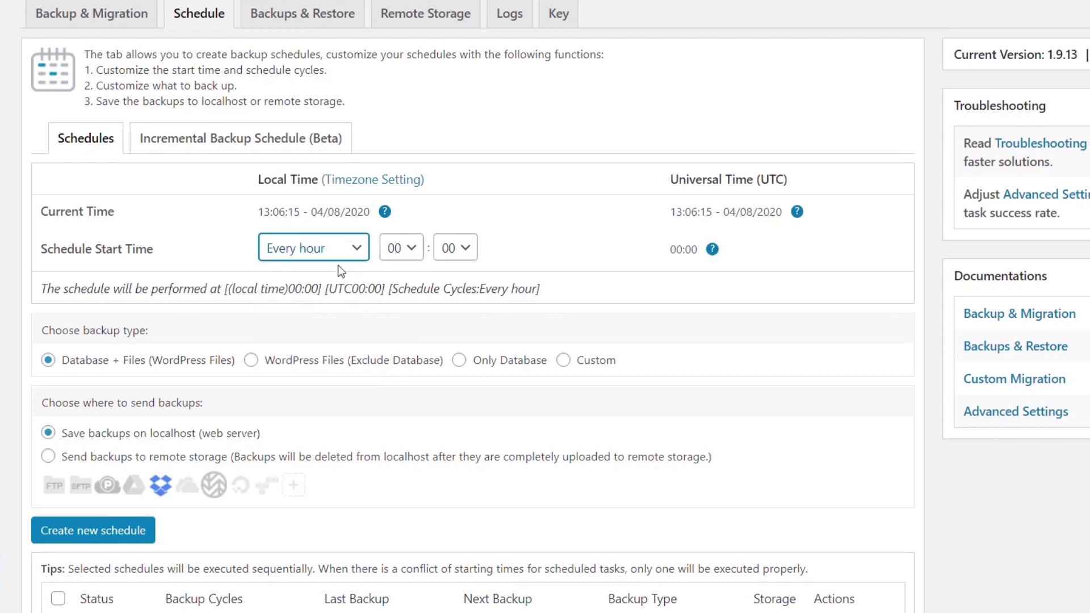
left_click(411, 248)
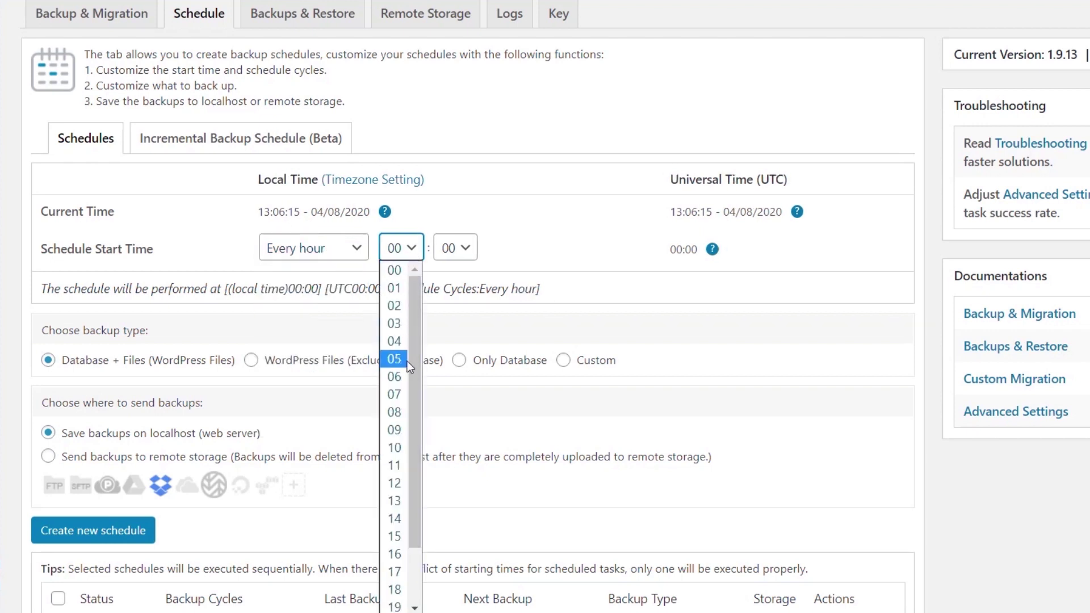
left_click(536, 227)
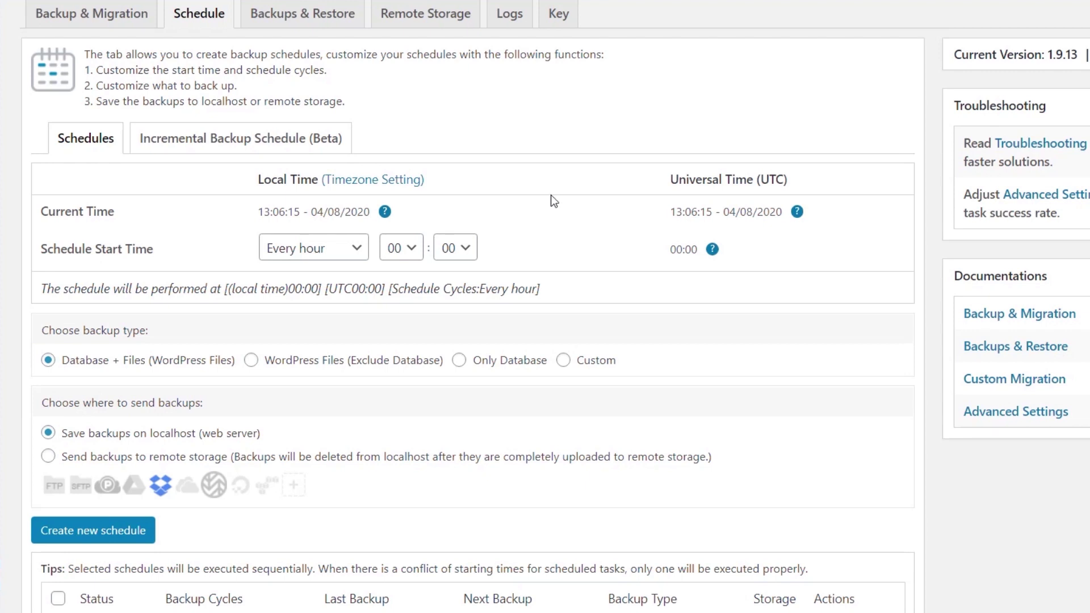
Step: In the site's general settings, set the timezone to London, the date format to j F Y and the time format to H:i
left_click(376, 181)
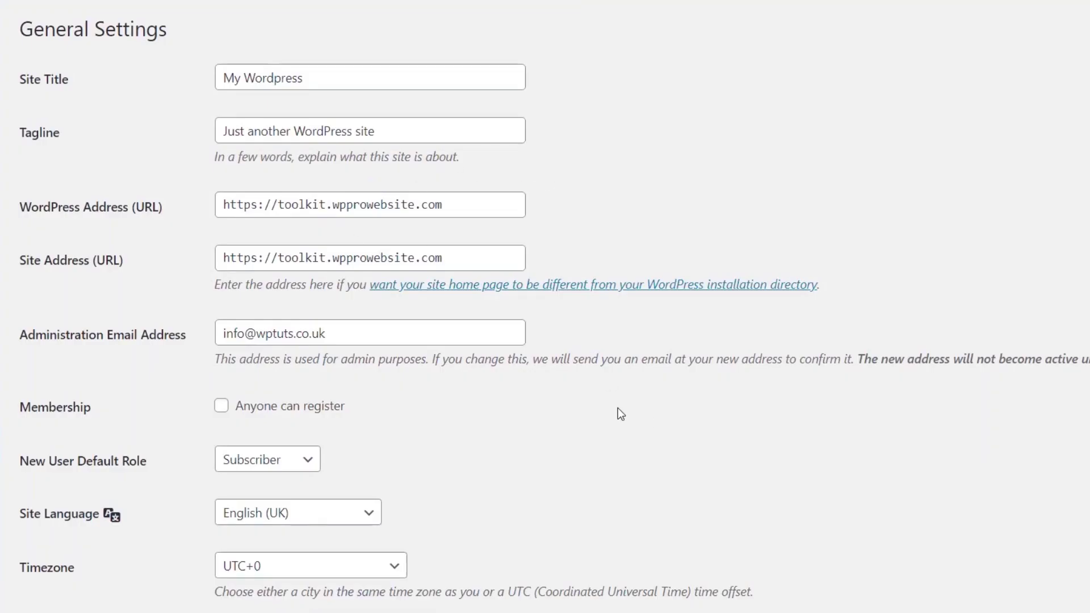
scroll(618, 409, "down", 3)
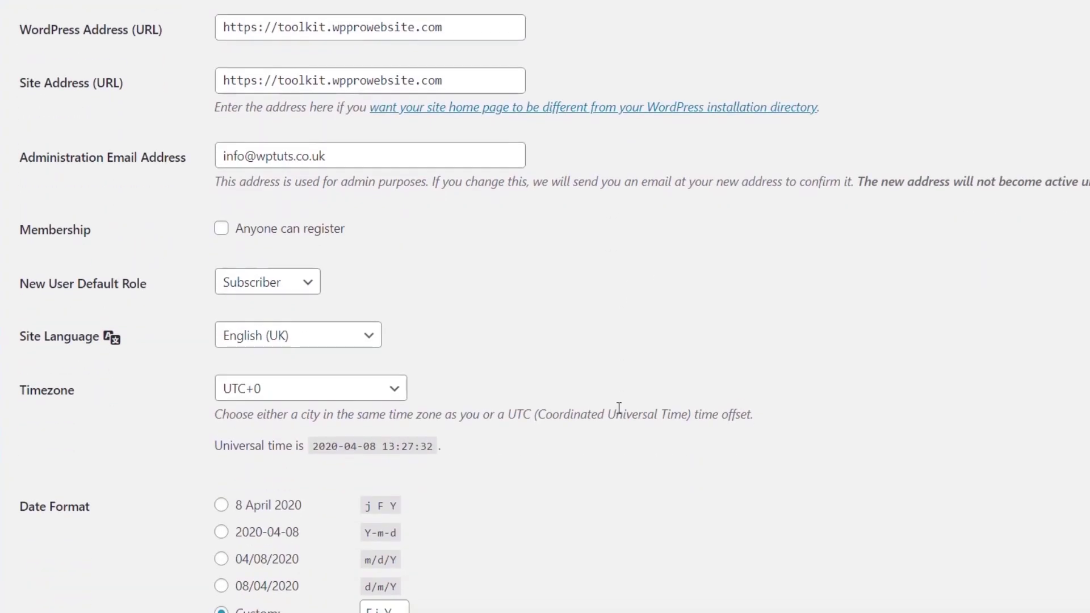
scroll(619, 407, "down", 2)
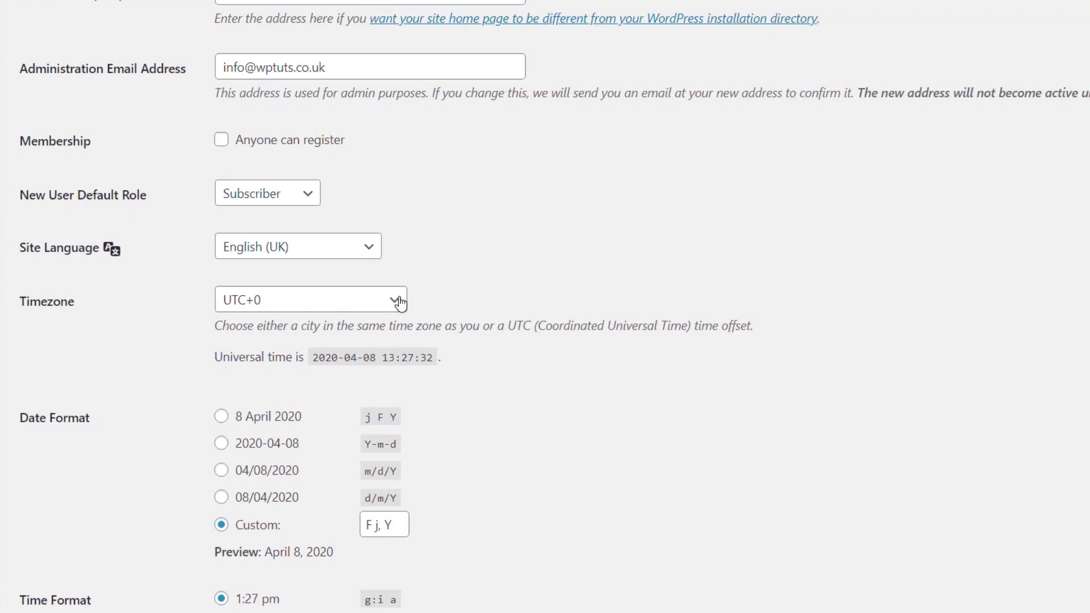
scroll(532, 357, "down", 2)
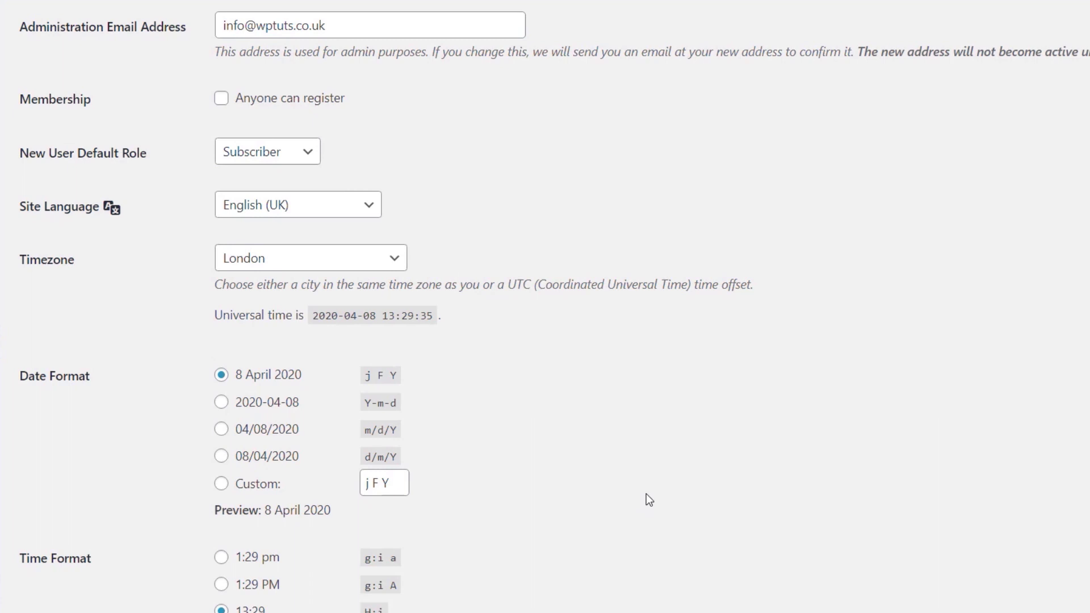
scroll(646, 494, "down", 3)
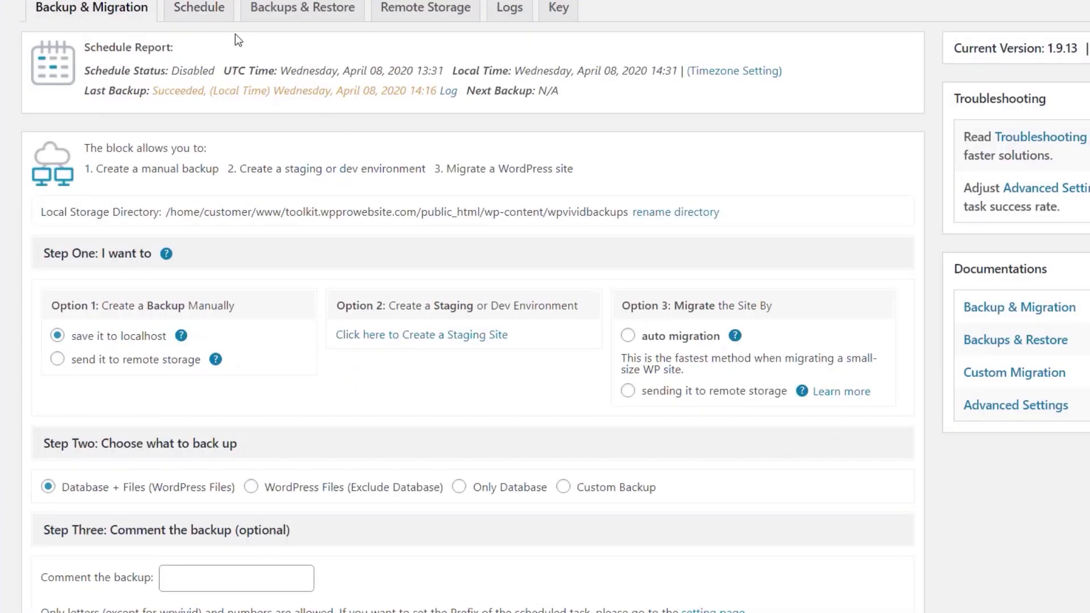
Step: Create a weekly backup schedule for Monday at 00:00 that sends the database and files to remote storage
left_click(226, 15)
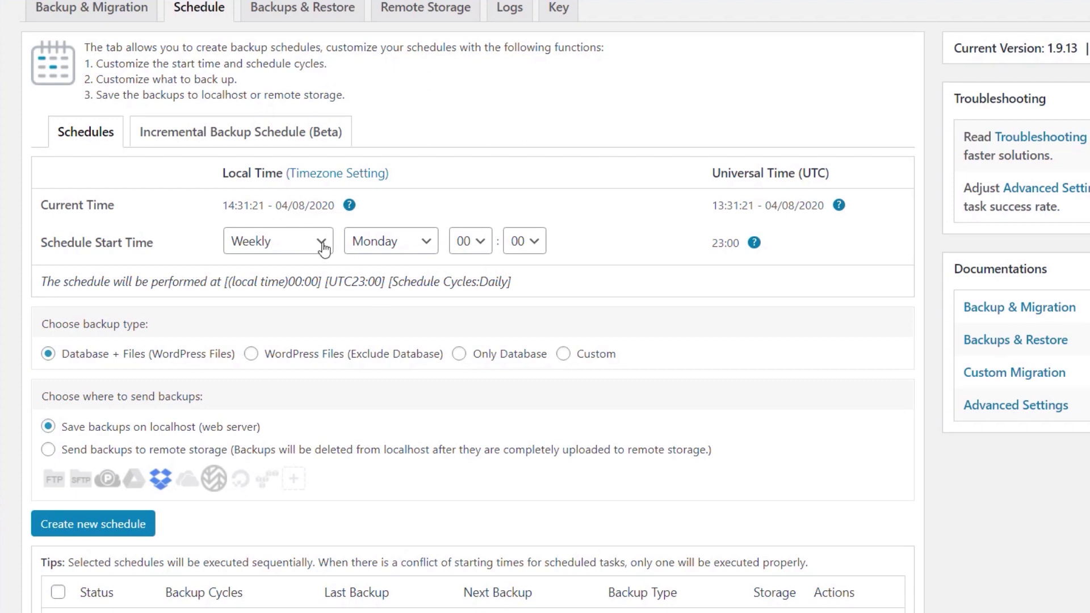
left_click(480, 246)
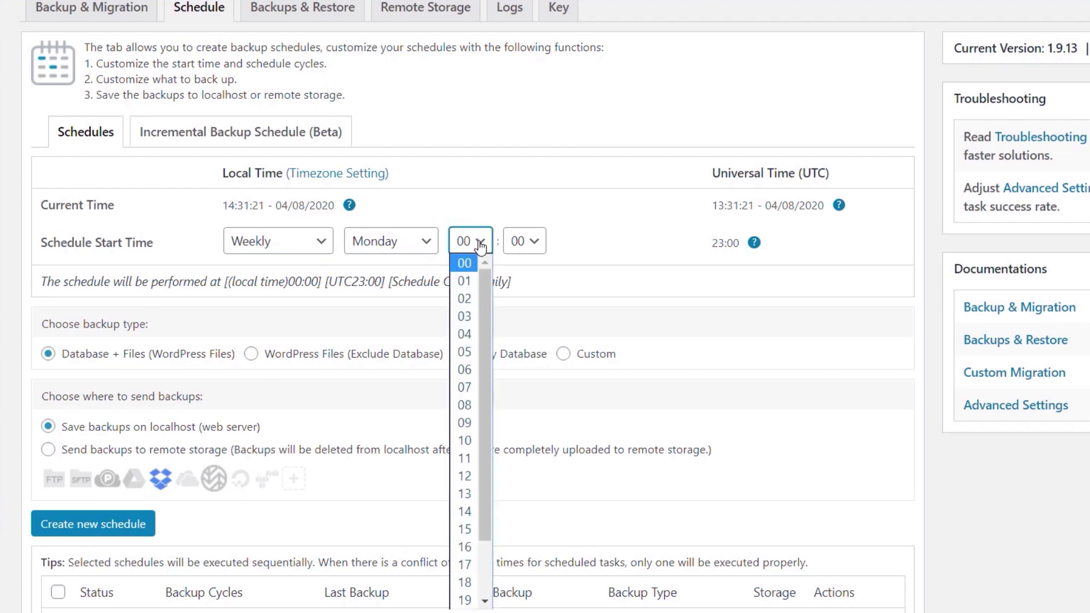
left_click(480, 244)
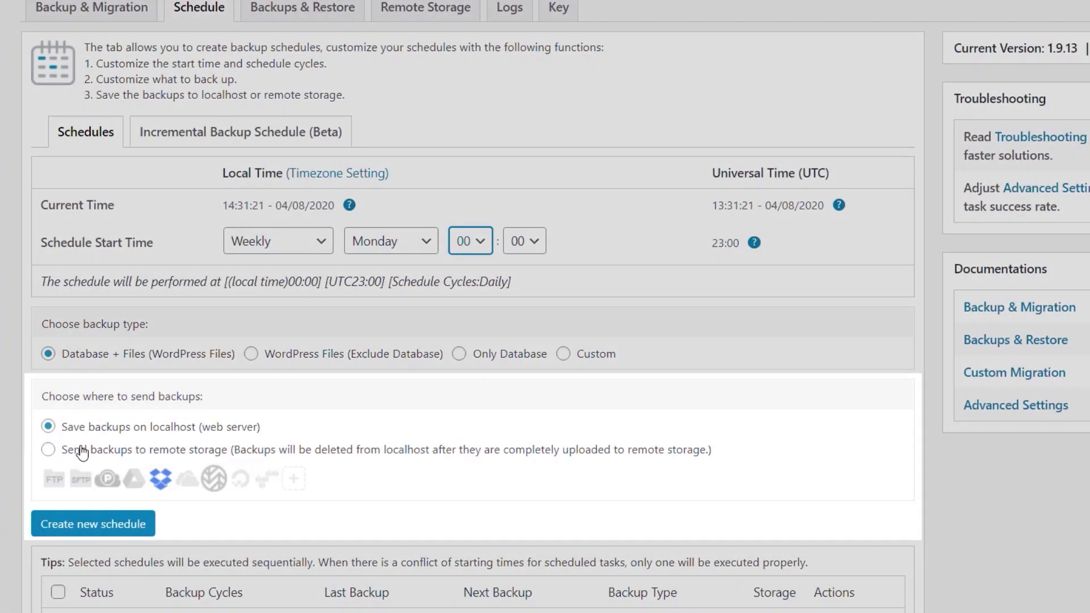
left_click(79, 452)
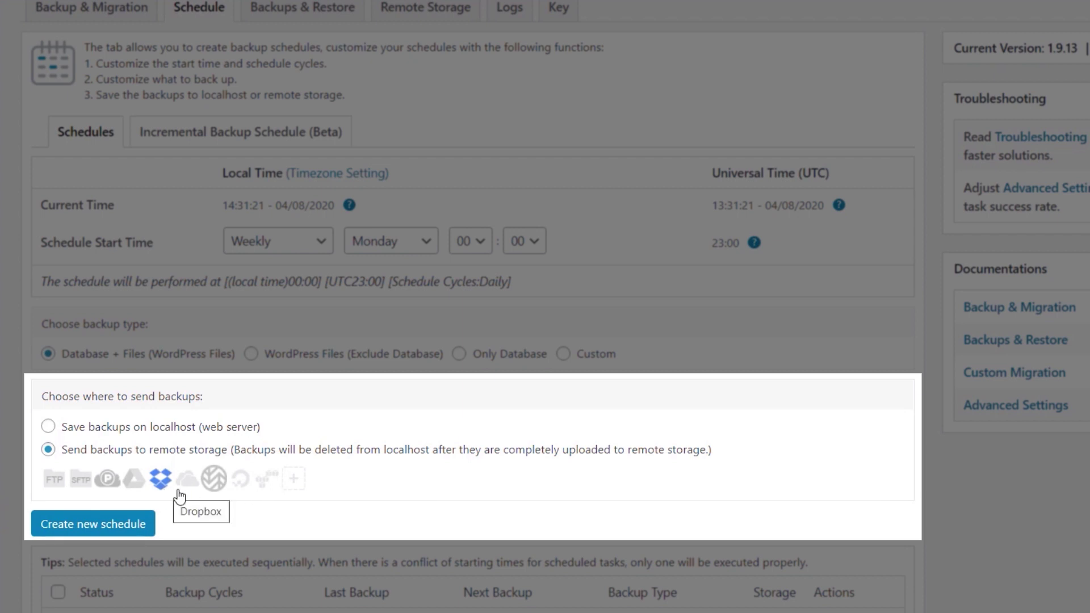
scroll(687, 500, "down", 3)
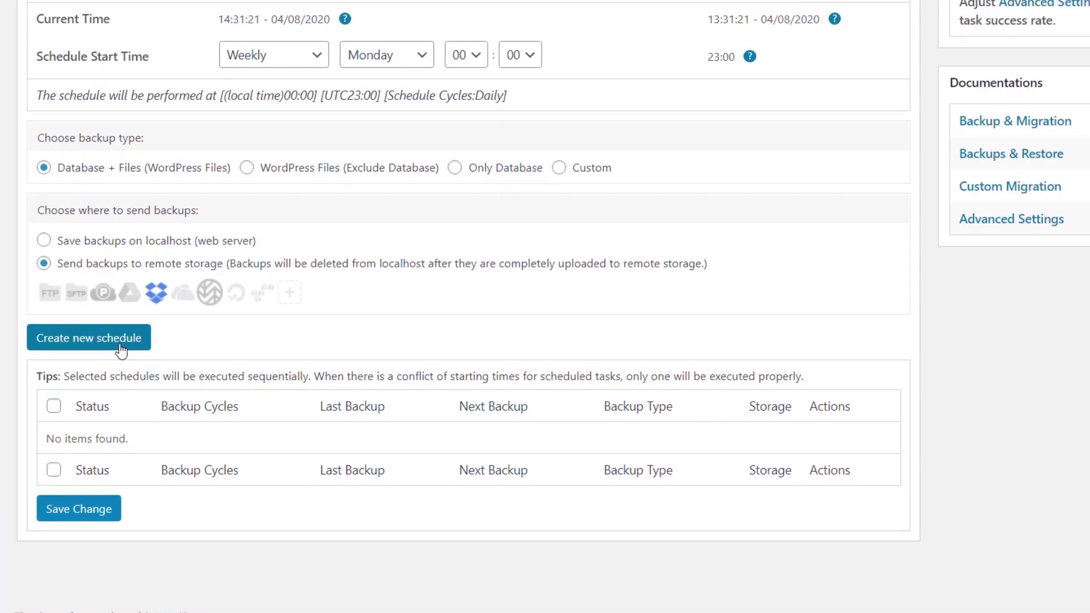
left_click(120, 345)
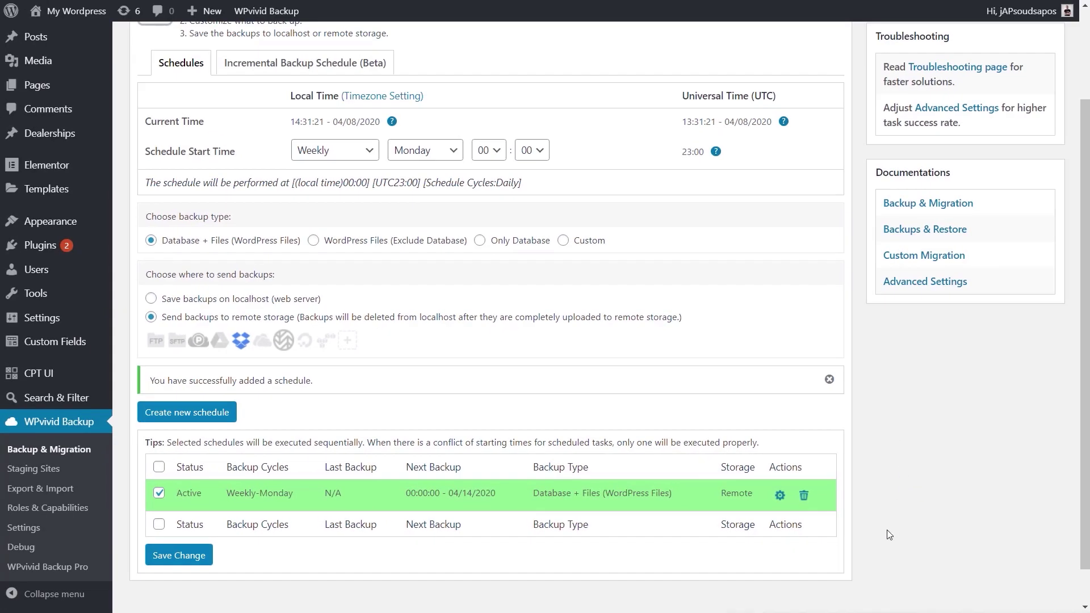
Step: View the incremental backup schedule settings
scroll(880, 512, "up", 3)
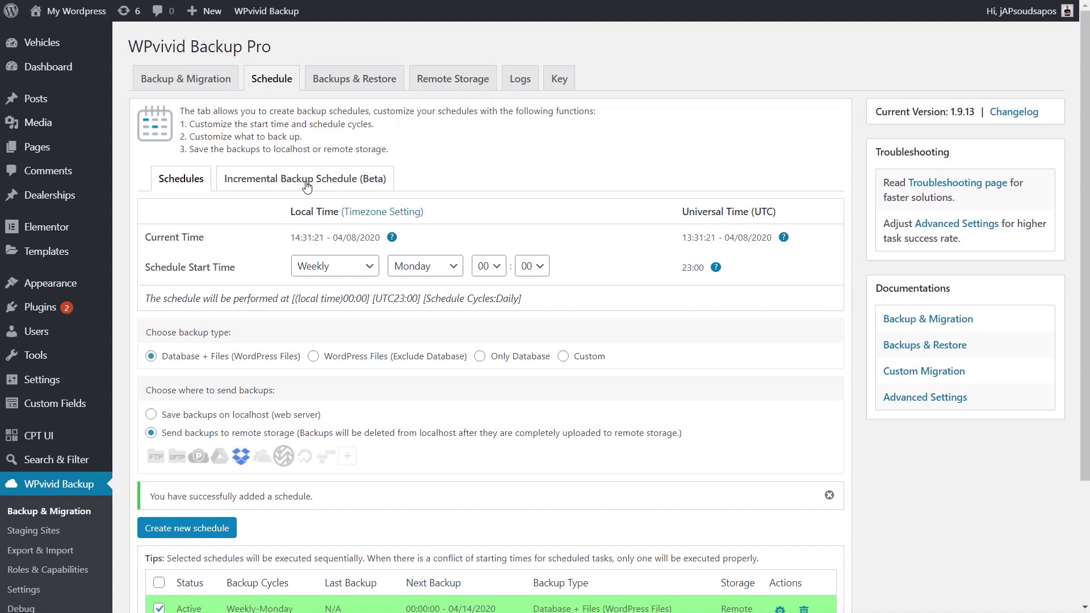
left_click(306, 181)
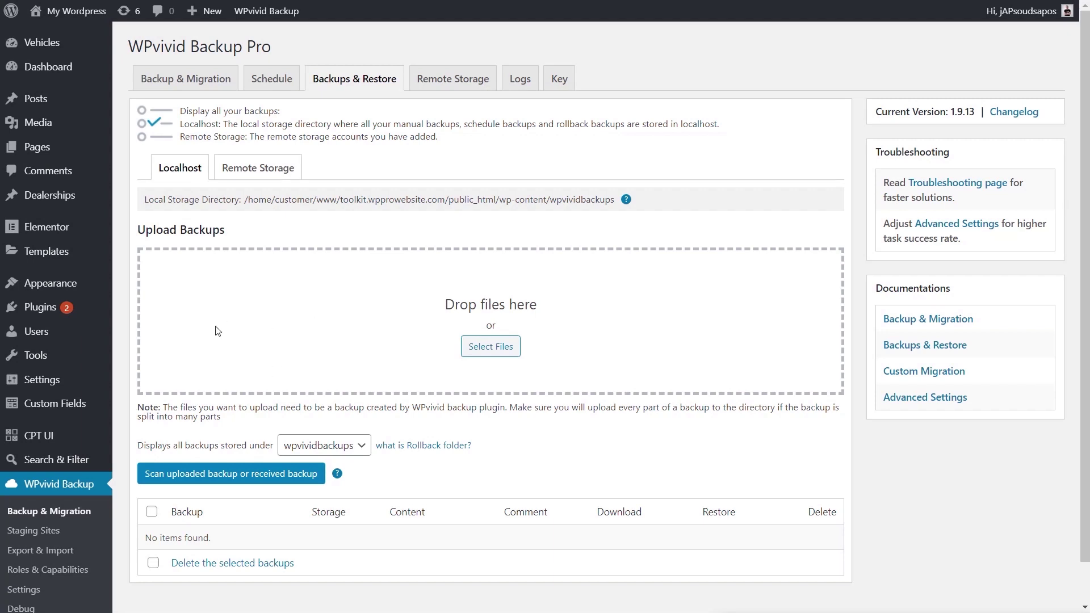
Step: List the backups kept in the Dropbox remote storage and scan its Migration folder
left_click(256, 171)
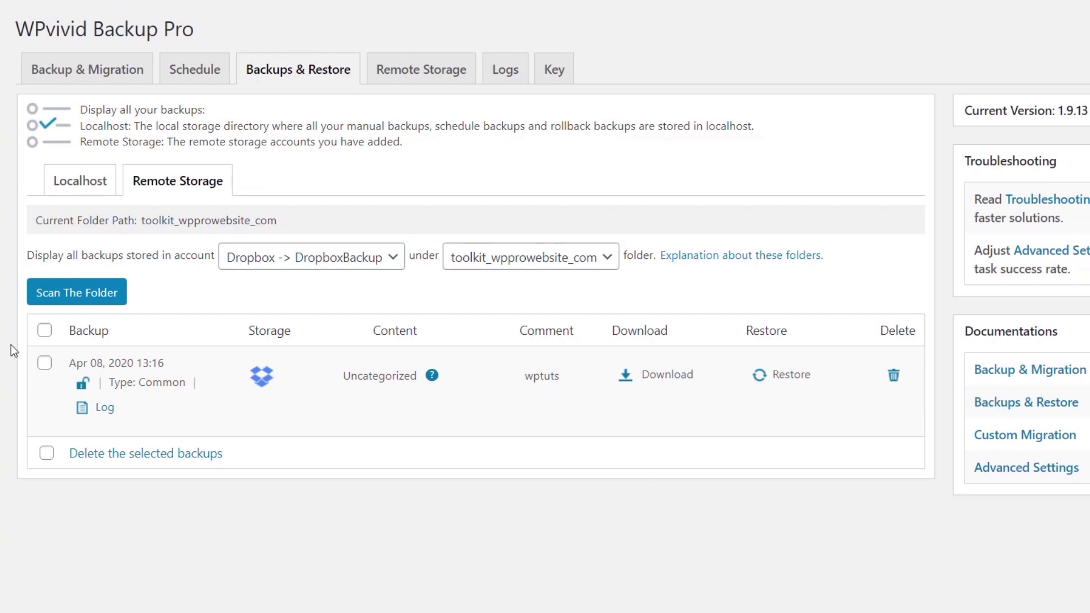
left_click(63, 298)
left_click(548, 266)
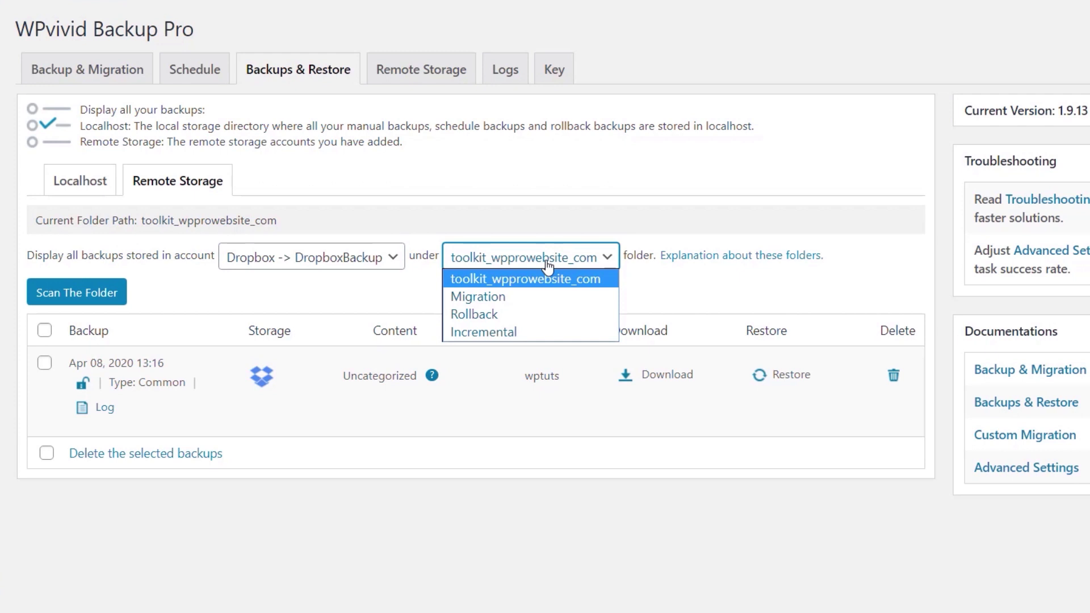
left_click(510, 292)
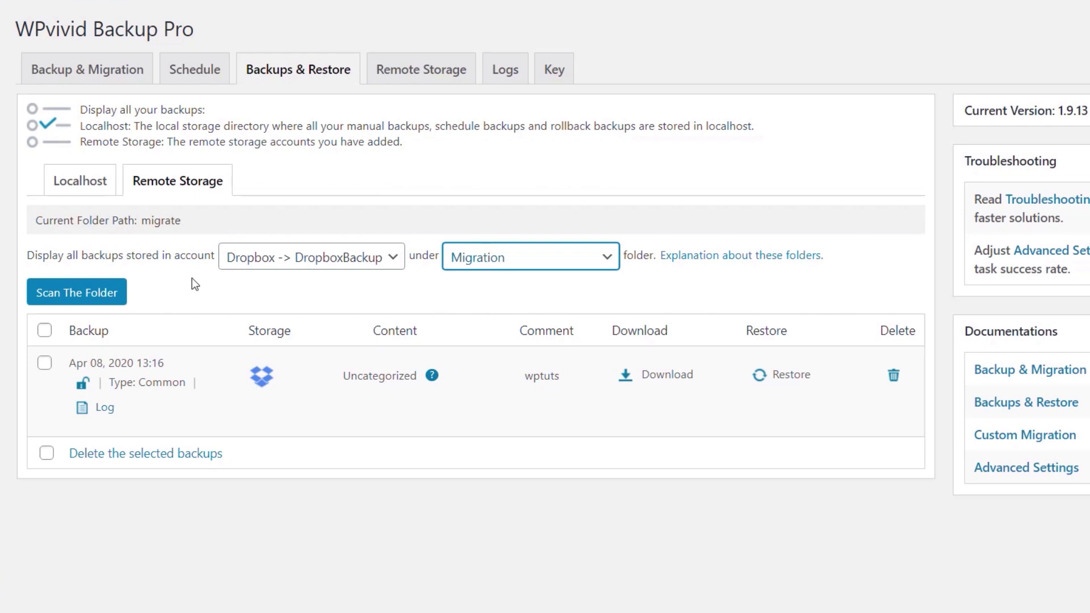
left_click(73, 293)
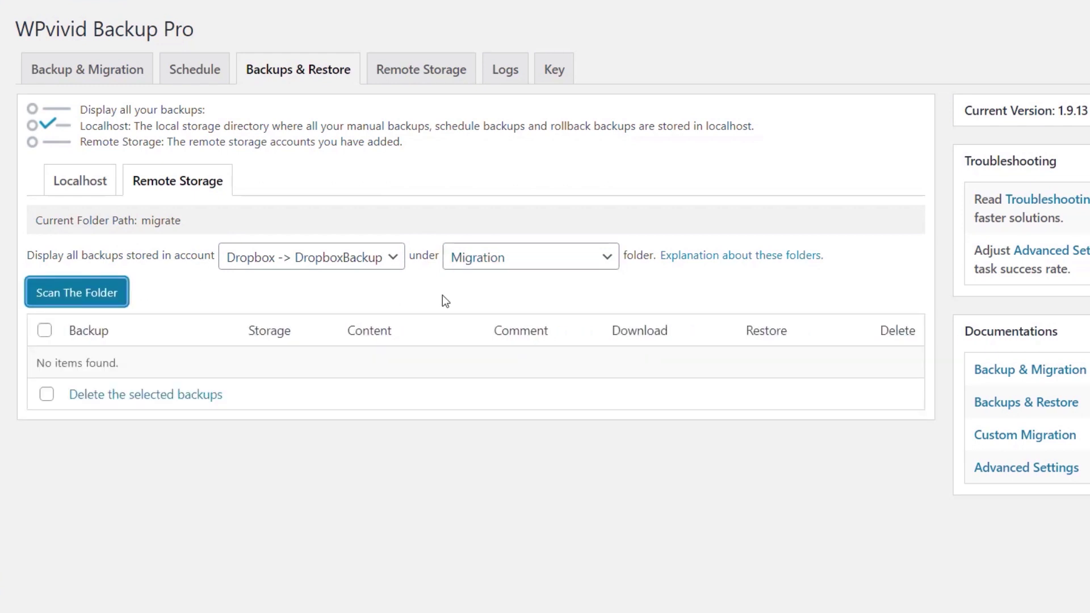
Step: Switch the remote storage folder back to toolkit_wpprowebsite_com and scan it for backups
left_click(504, 265)
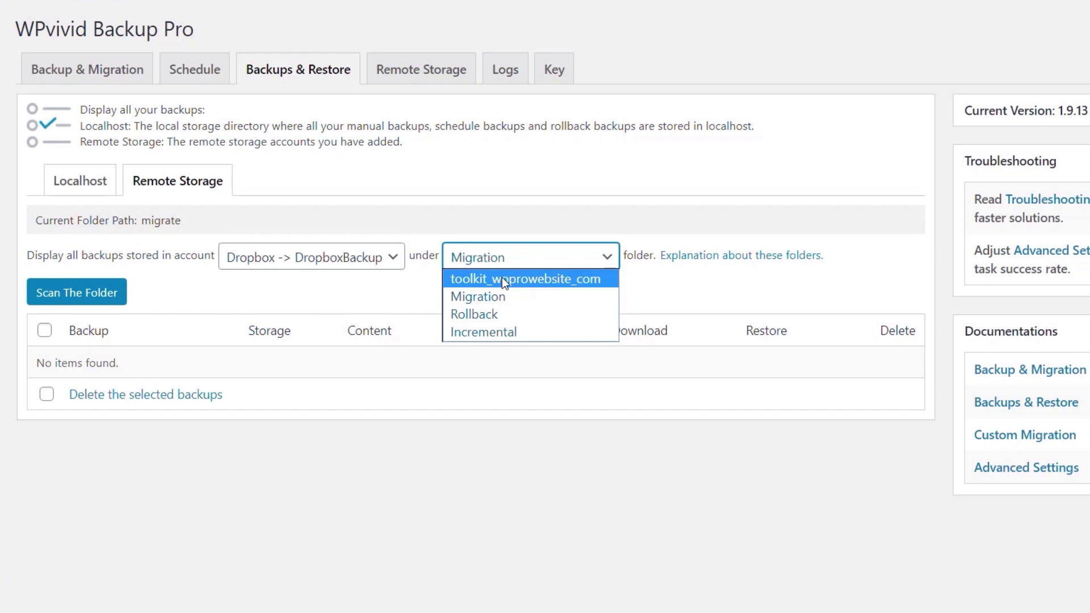
left_click(502, 283)
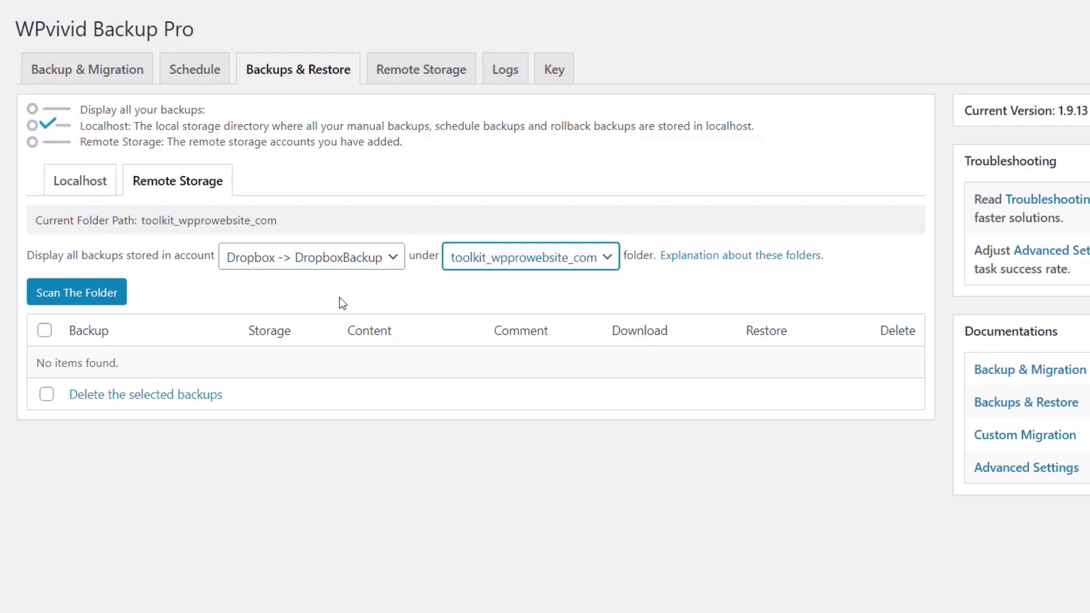
left_click(112, 306)
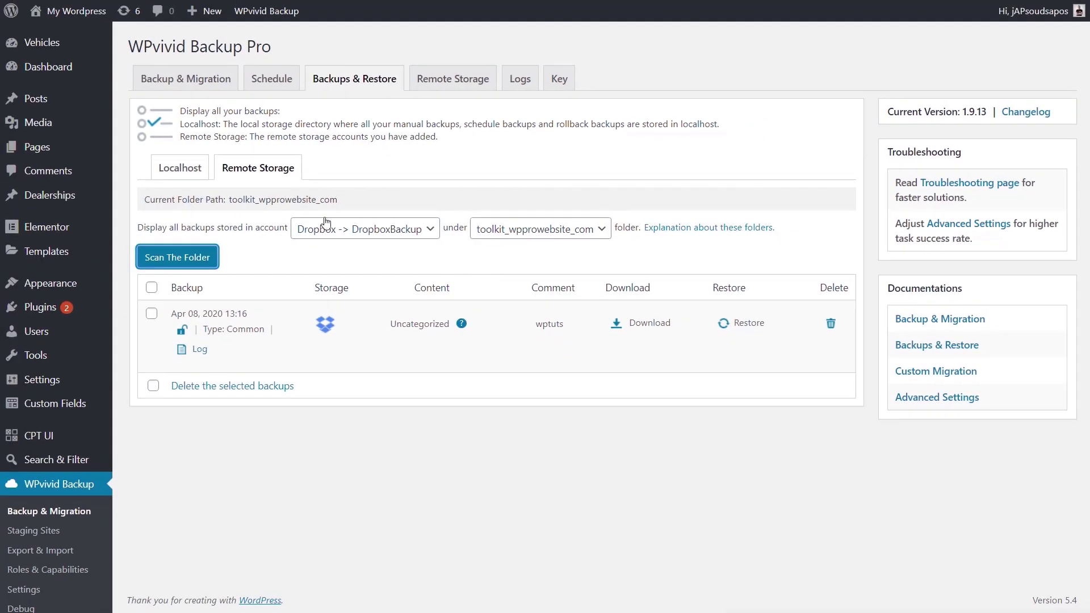
Step: View the localhost backups and review which local folders can be displayed
left_click(168, 166)
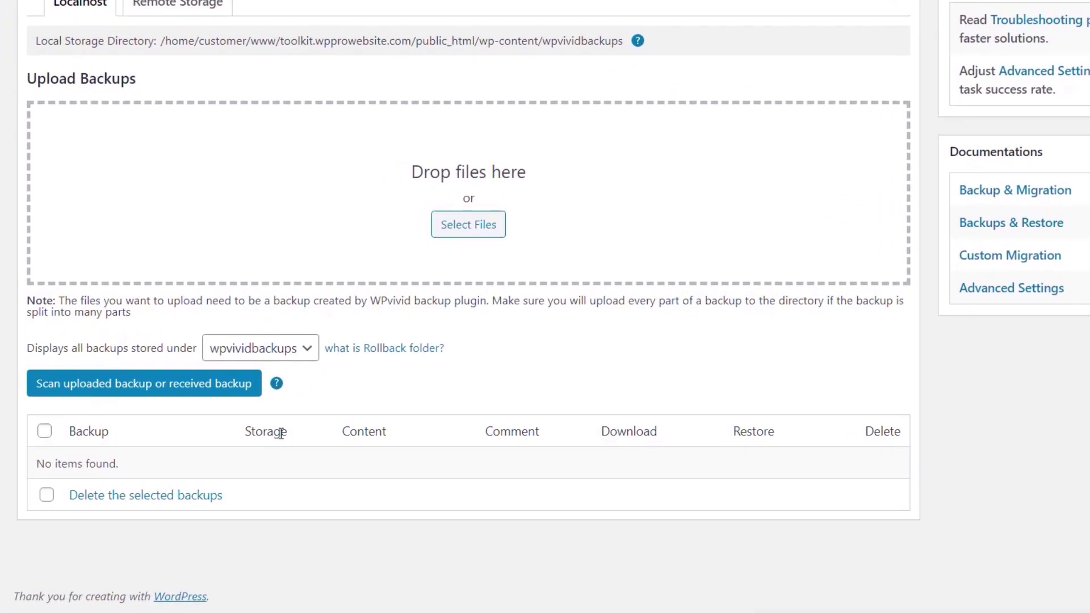
left_click(307, 351)
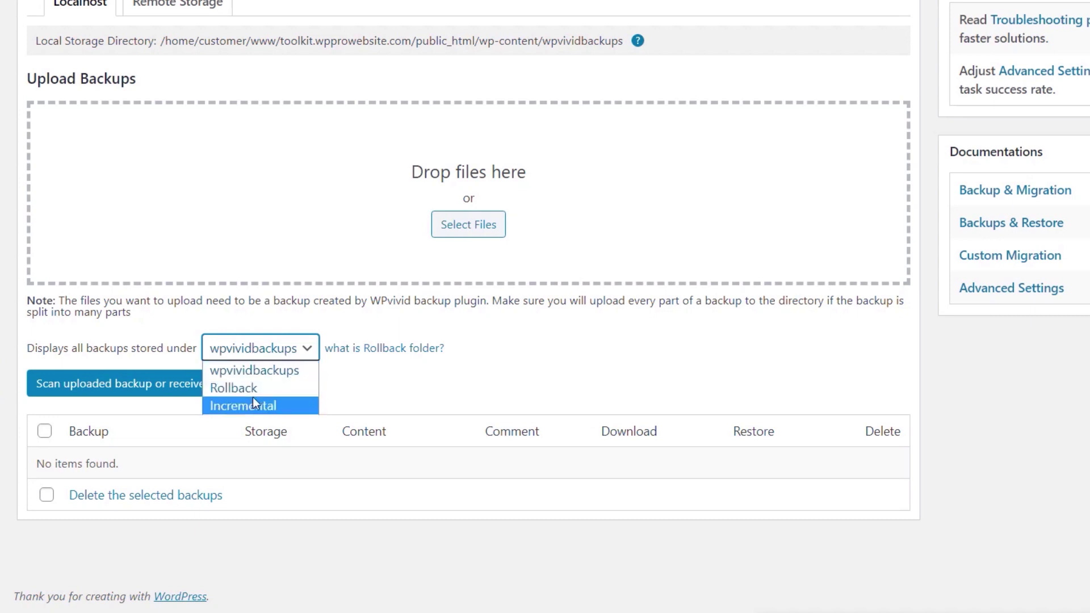
left_click(468, 385)
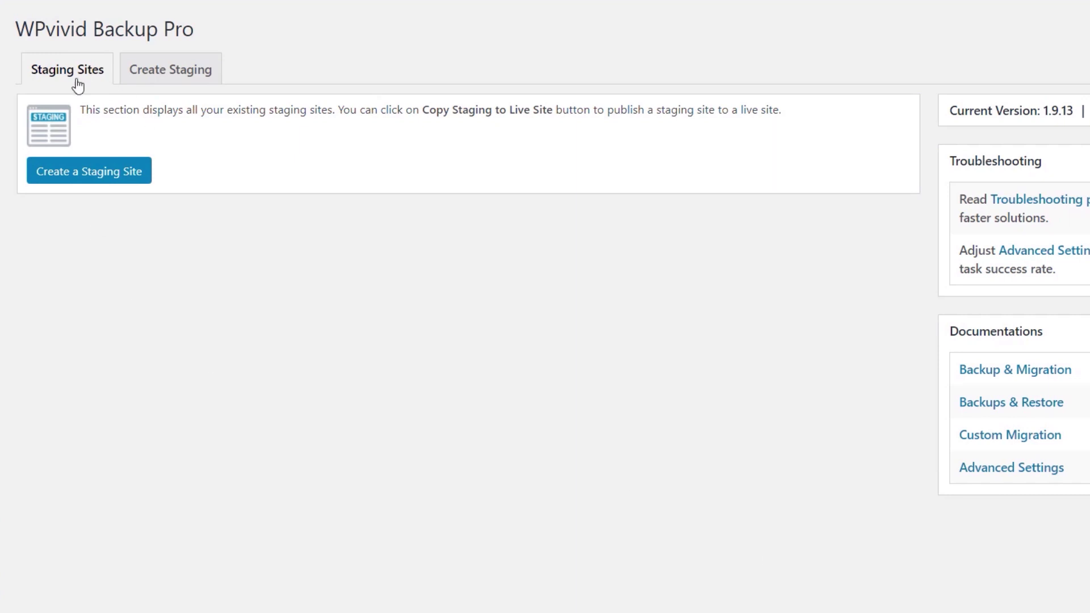
Step: Open the staging site creation form and examine the folder name and table prefix settings
left_click(159, 75)
scroll(160, 82, "down", 1)
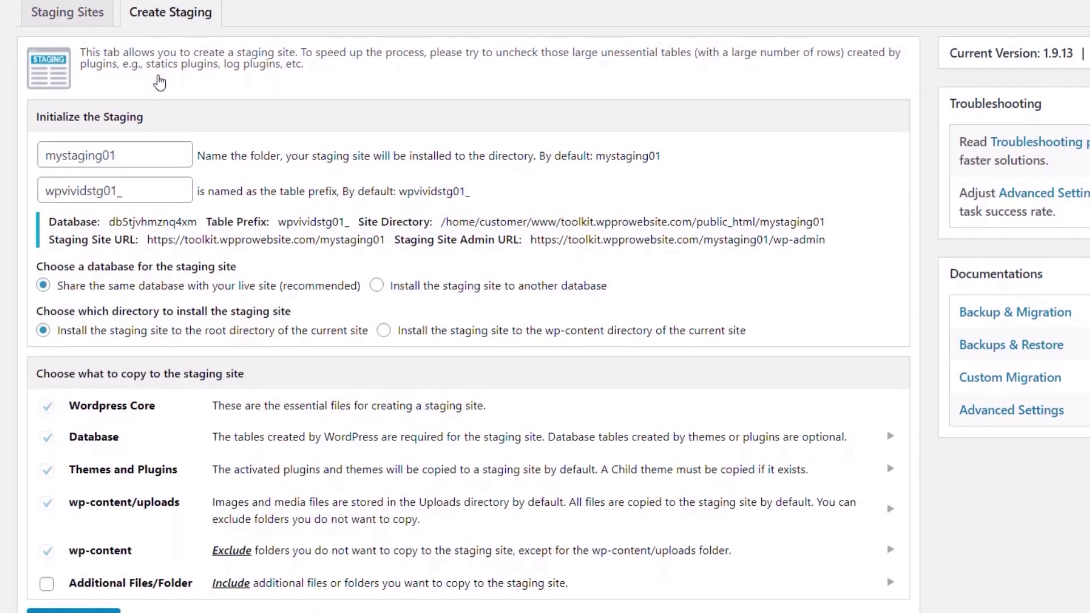
scroll(257, 305, "up", 1)
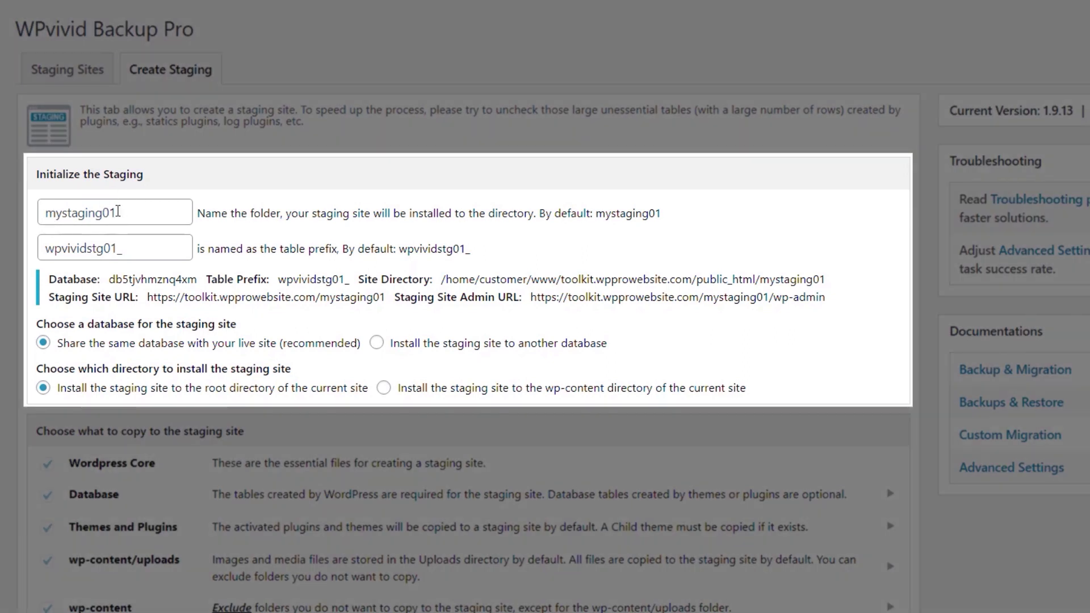
left_click(136, 208)
left_click_drag(131, 250, 46, 248)
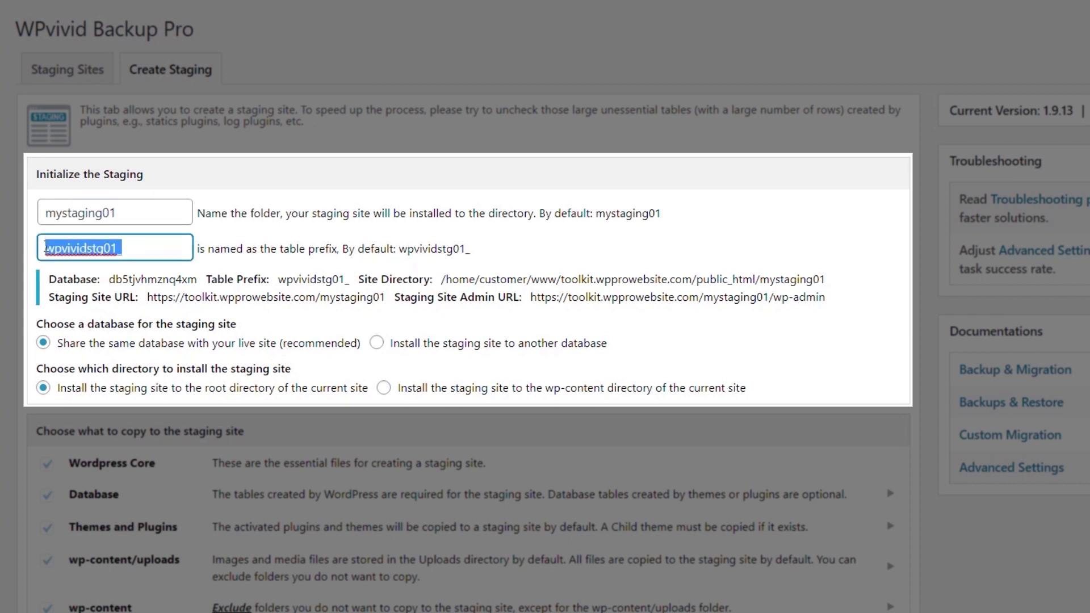
left_click(142, 248)
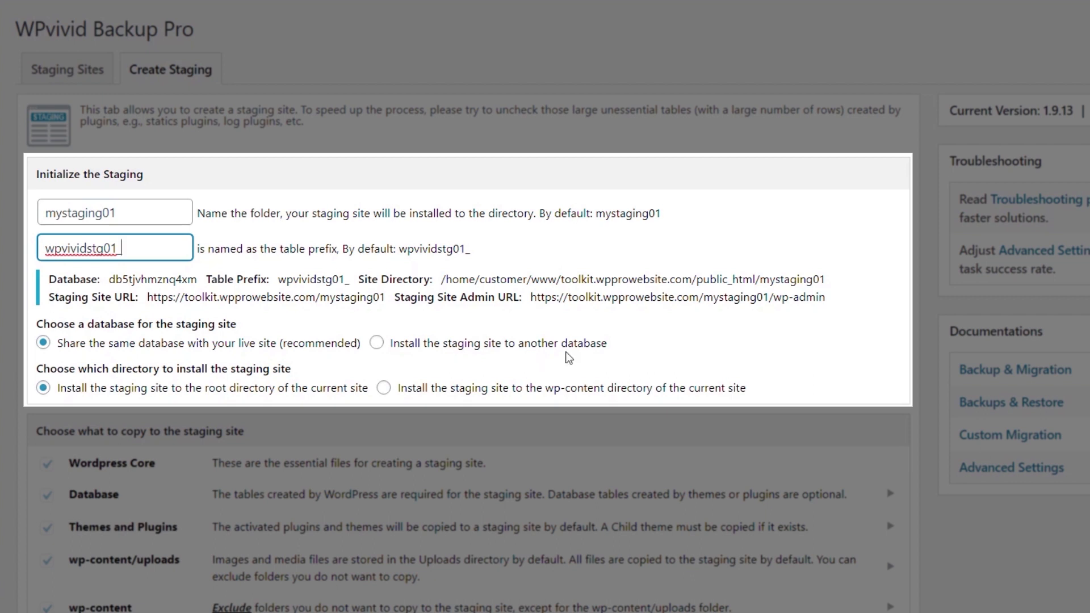
Step: Review the connection fields for installing the staging site to another database, then return to sharing the live site's database
left_click(377, 344)
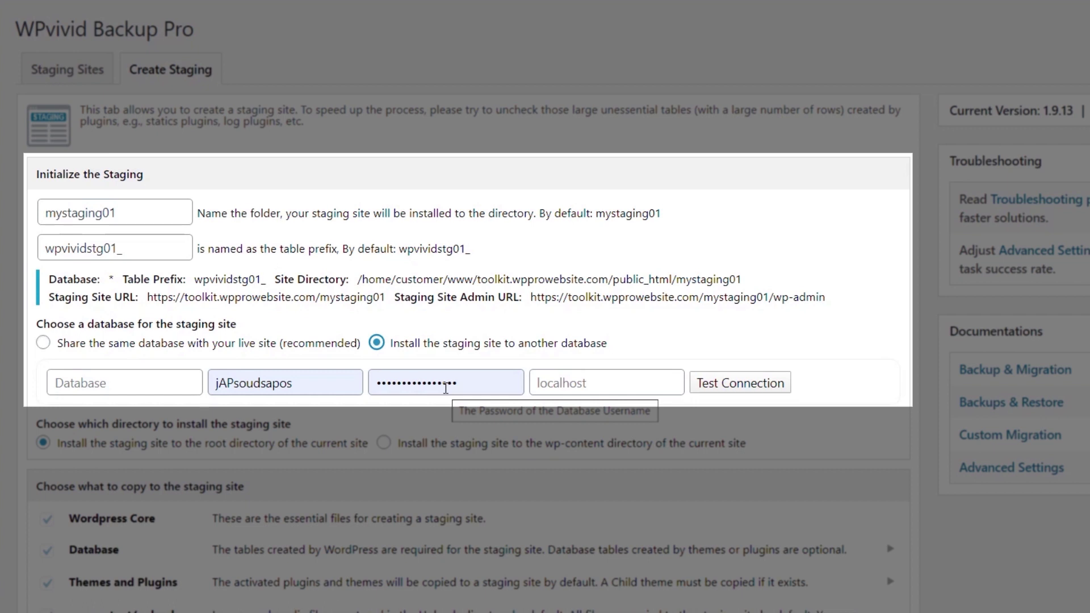
left_click(43, 343)
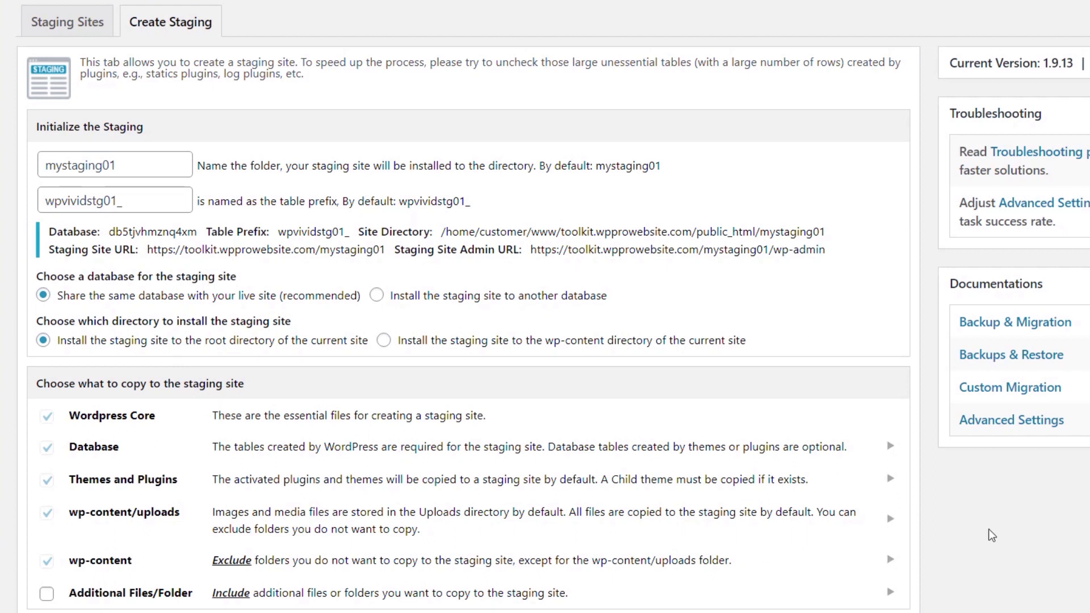
scroll(990, 534, "down", 1)
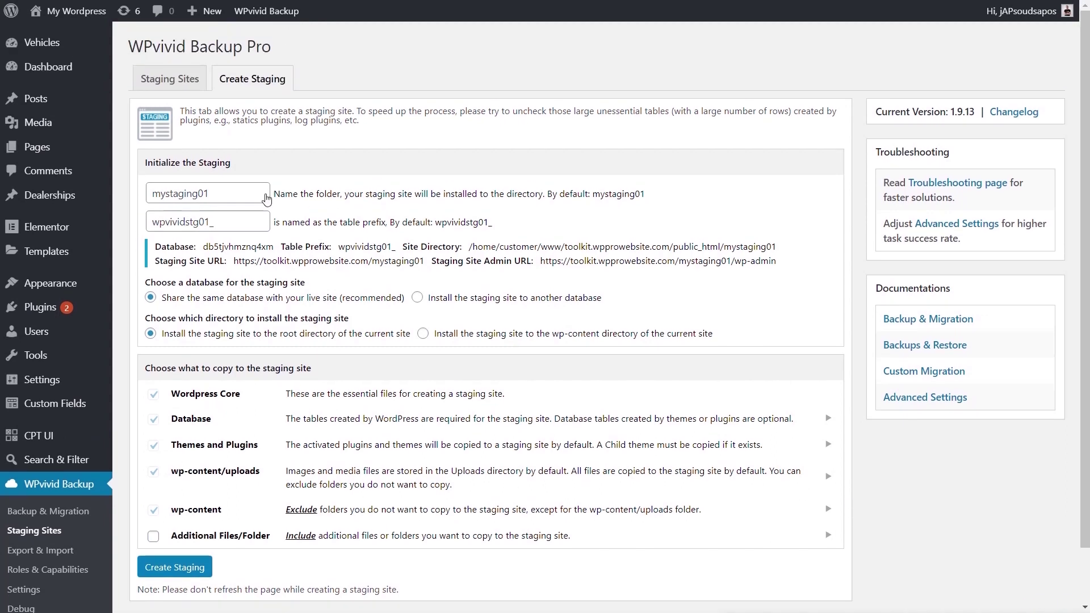
Step: Return to the overview of existing staging sites and look through the page
left_click(177, 84)
scroll(183, 90, "down", 1)
scroll(301, 246, "up", 1)
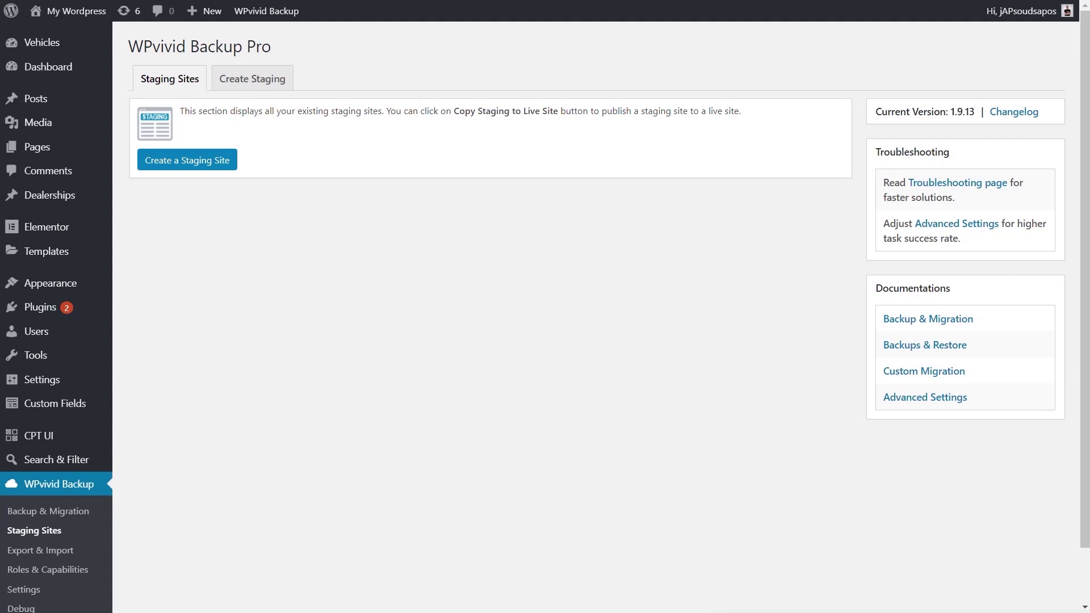
scroll(554, 424, "down", 1)
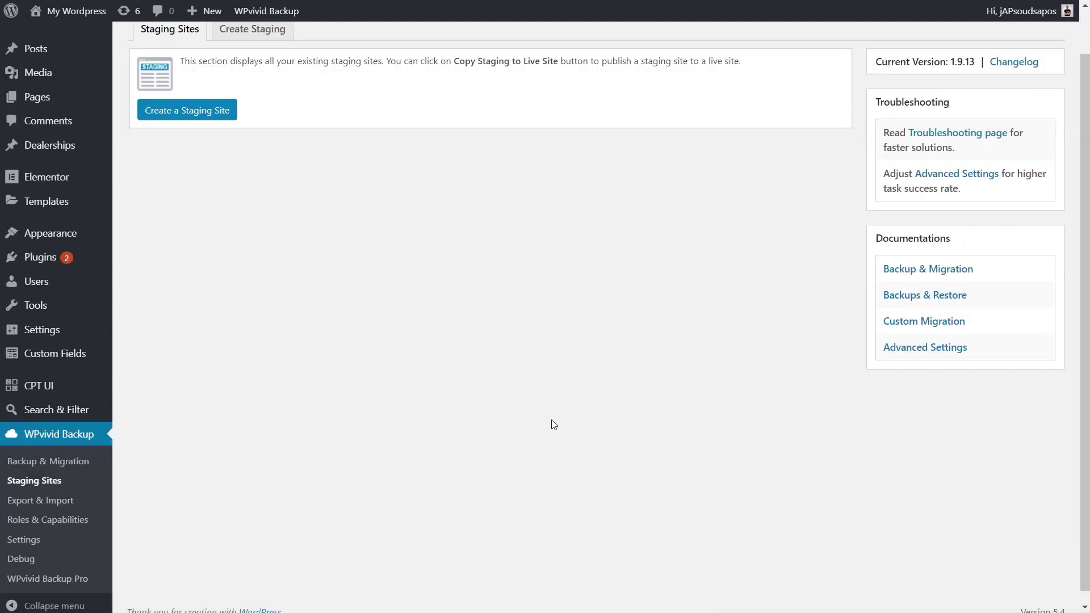
Step: Create the mystaging01 staging site in the root directory sharing the live site's database, and delete that staging site again
left_click(252, 30)
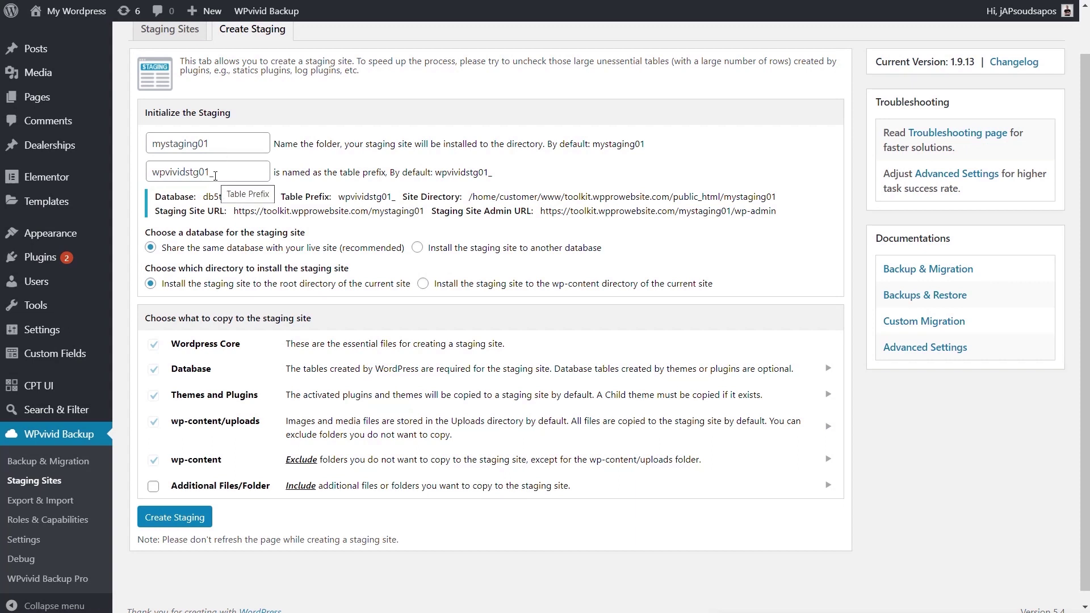
left_click(171, 517)
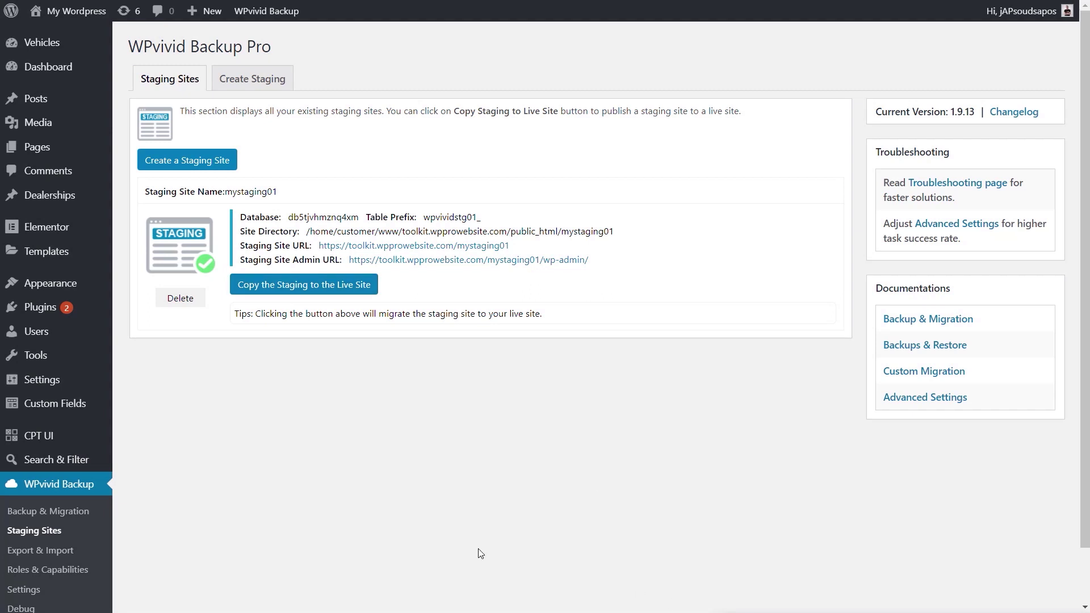
left_click(180, 301)
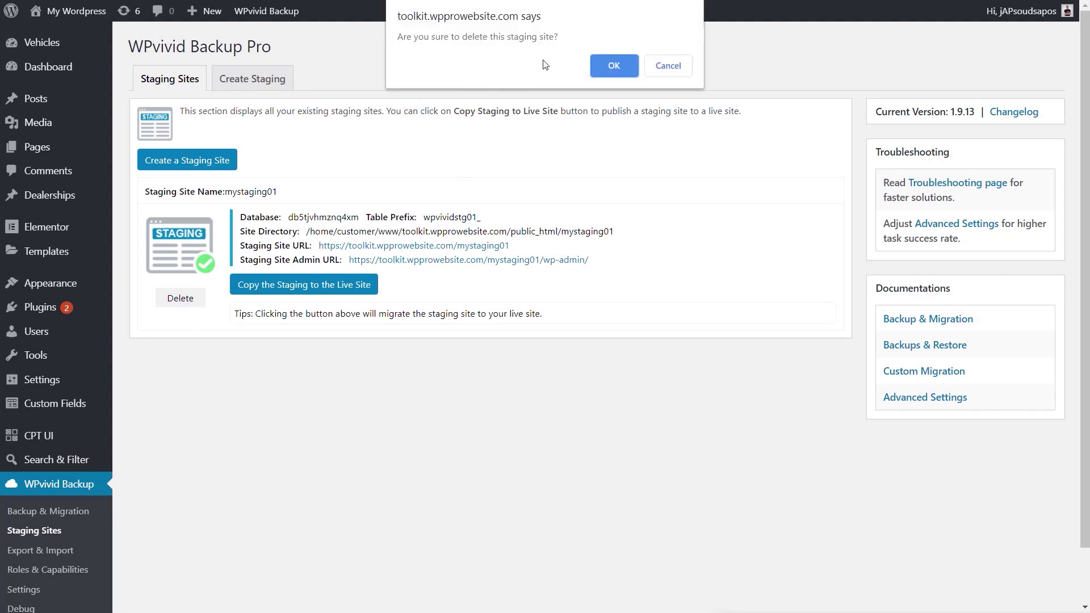
left_click(613, 66)
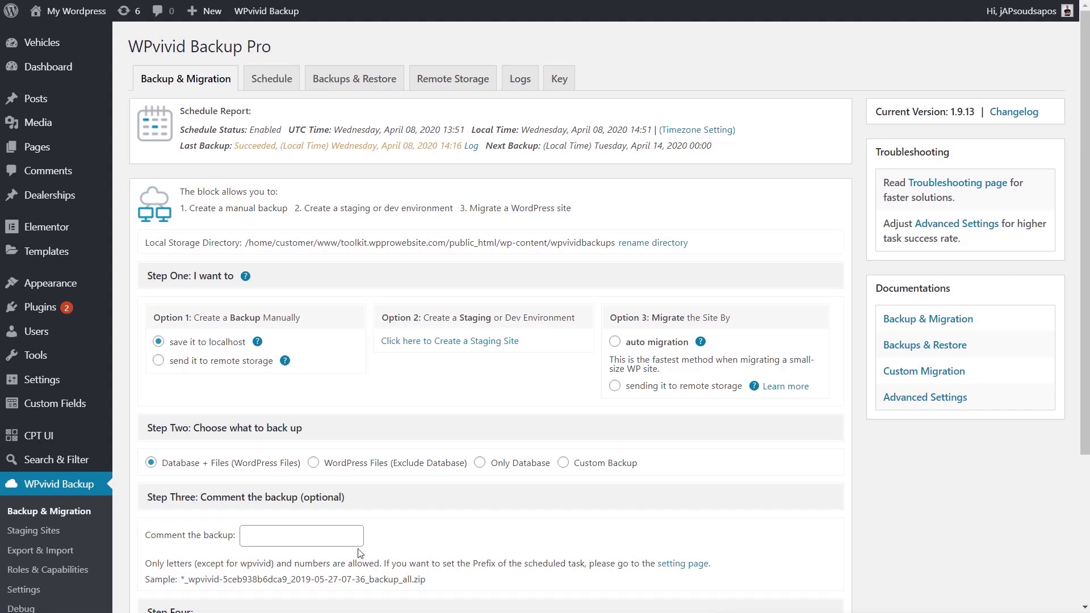
Step: Open the WPvivid settings and review the general options for backup retention, auto-backup before updating and the backup folder
left_click(33, 594)
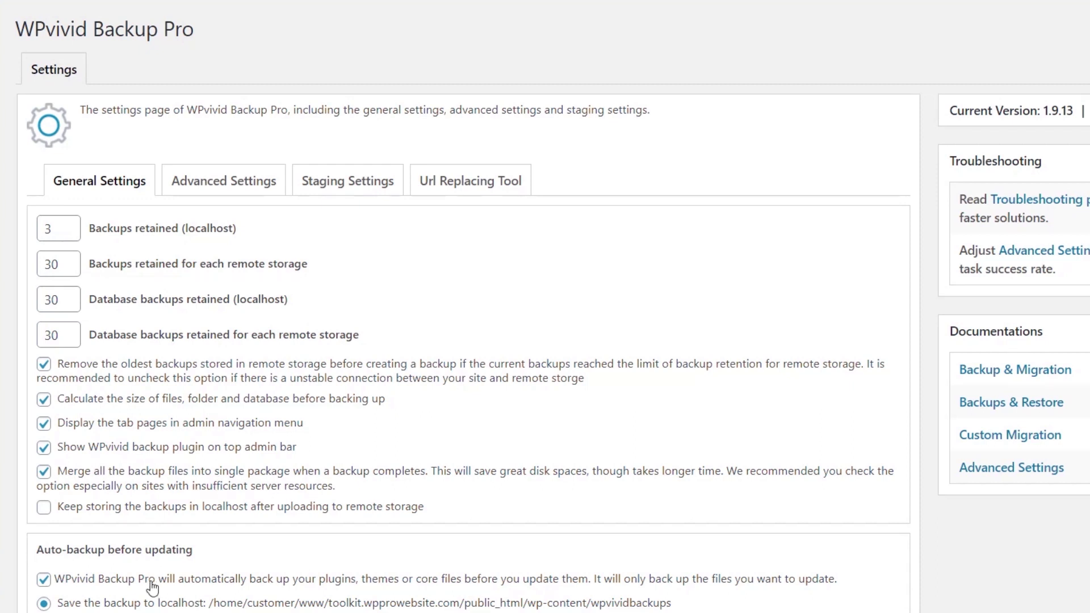
scroll(271, 553, "down", 3)
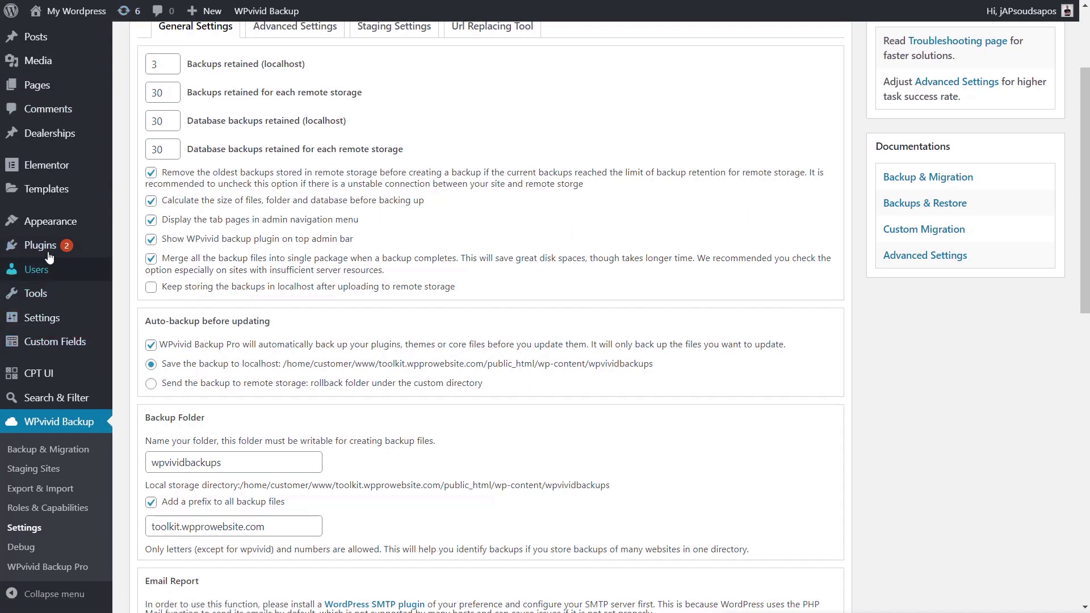
Step: Update the DynamicConditions and Dynamic Content for Elementor plugins together from the WordPress Updates page, keeping auto-backup before updating enabled
mouse_move(71, 245)
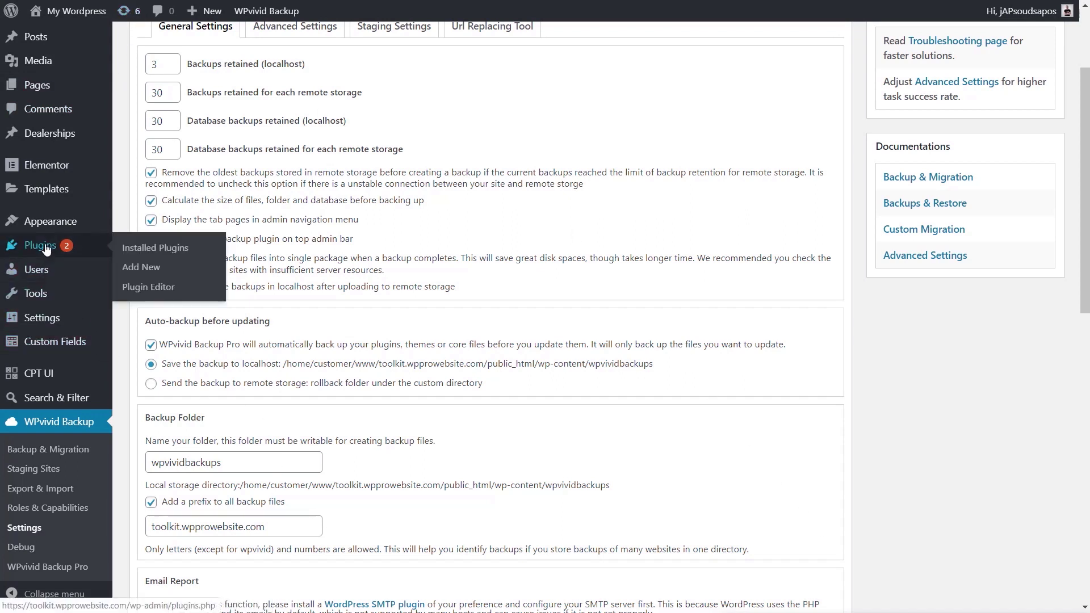
left_click(129, 17)
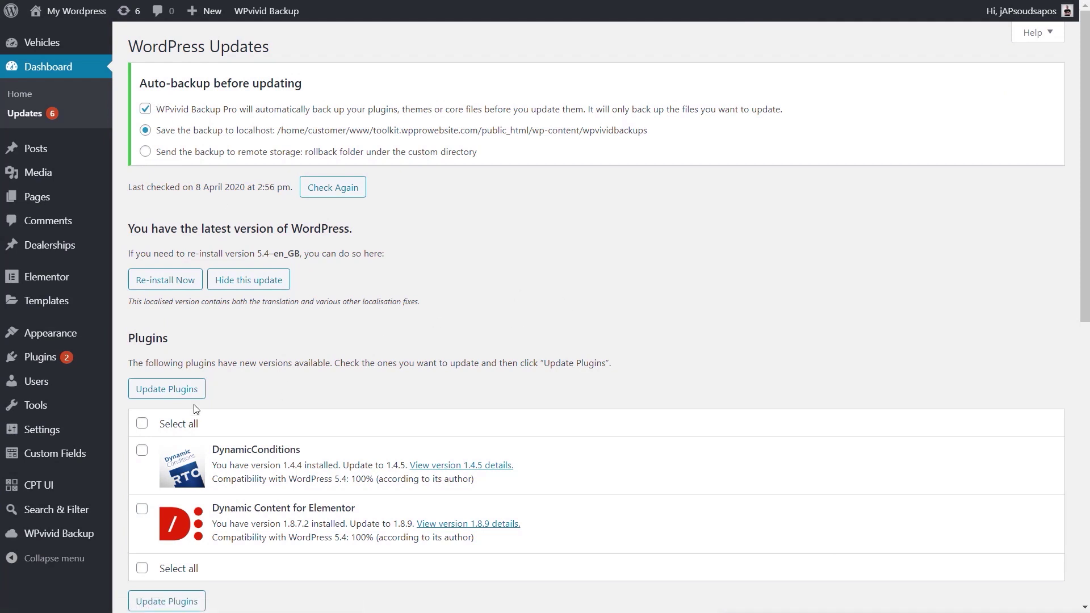
scroll(382, 375, "down", 7)
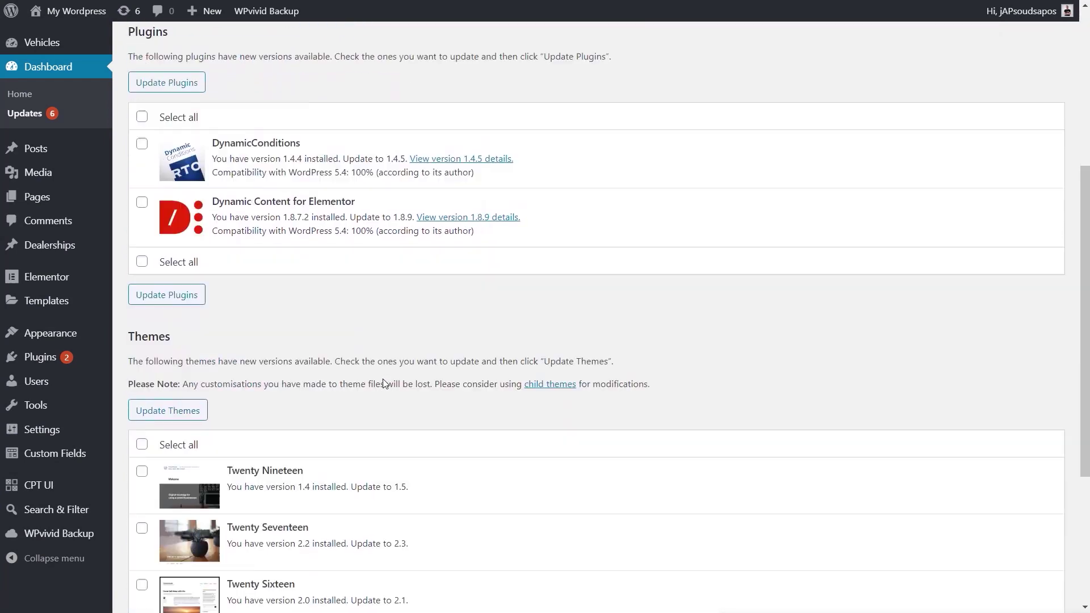
scroll(385, 385, "down", 3)
scroll(385, 384, "up", 10)
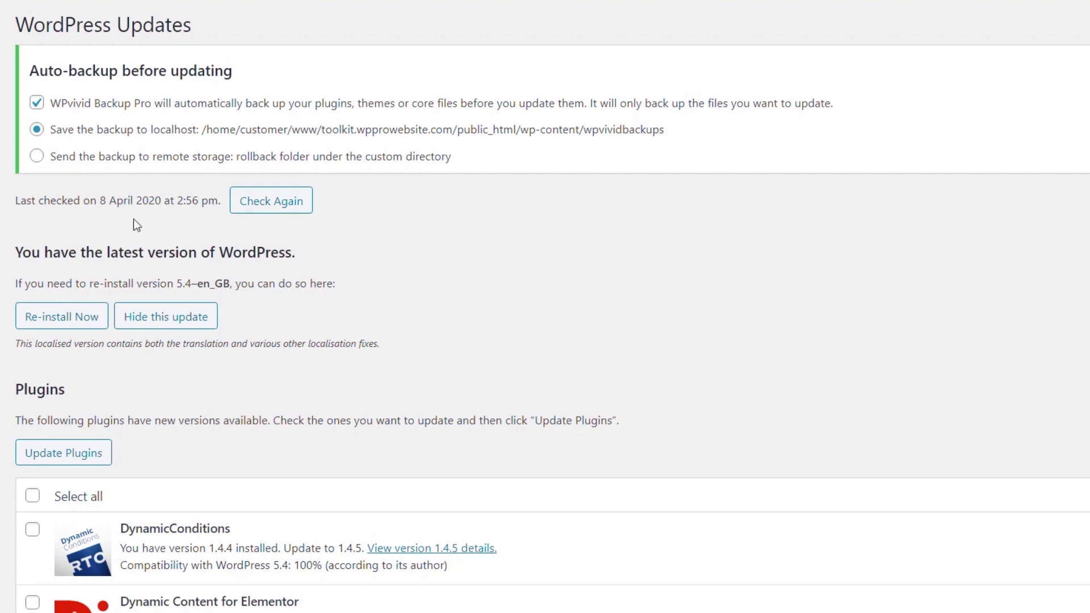
scroll(420, 325, "down", 3)
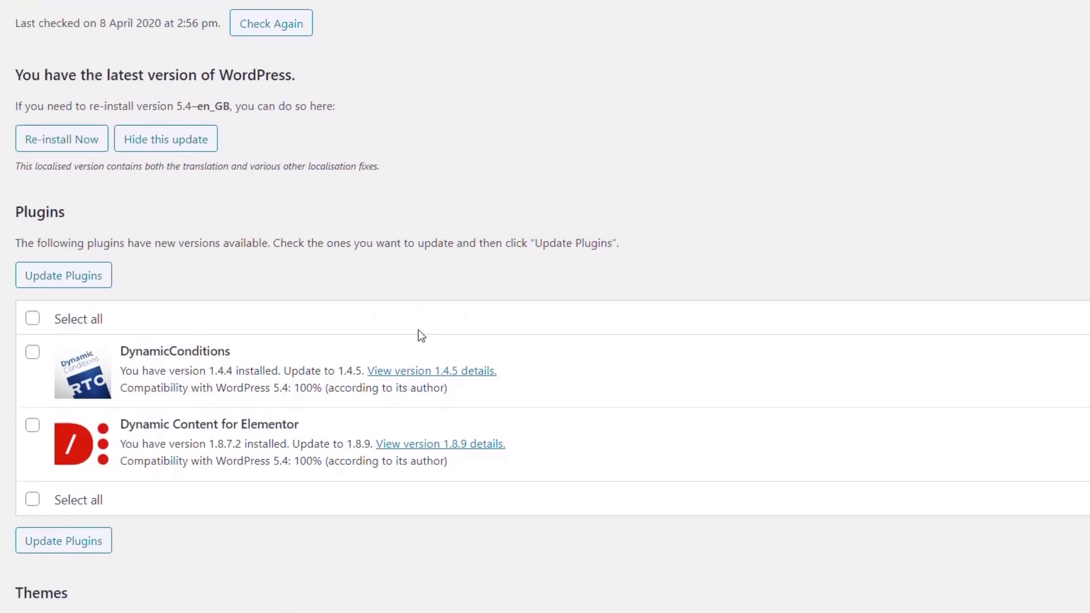
left_click(33, 318)
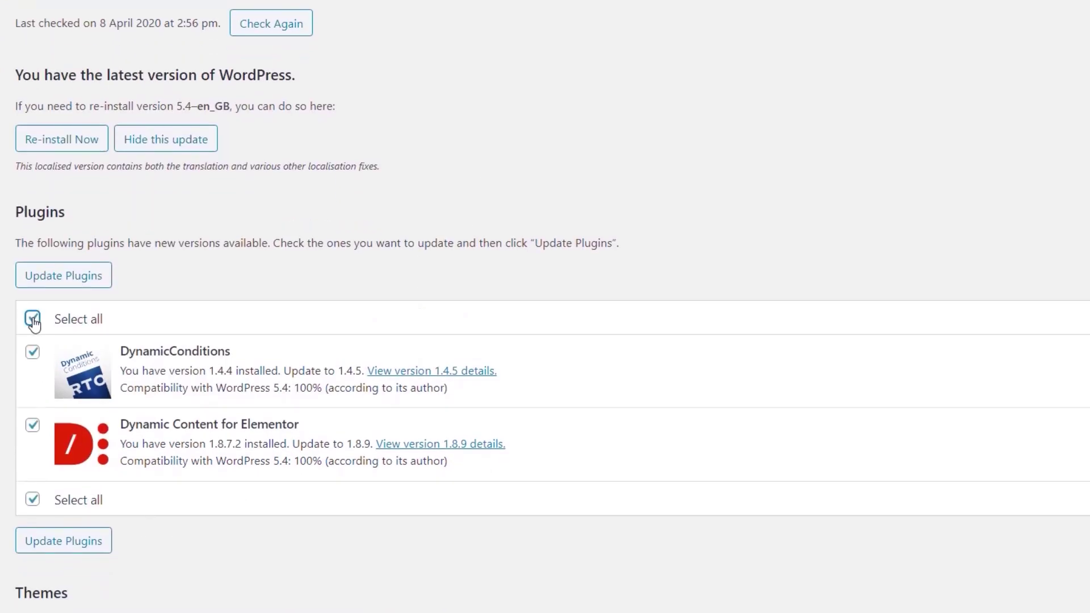
left_click(59, 280)
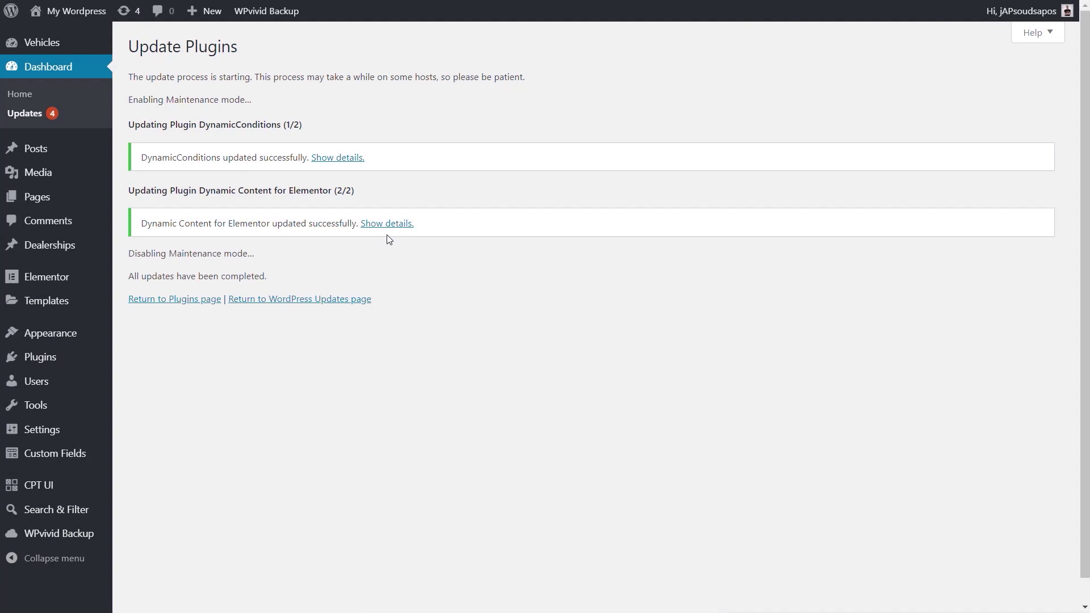
Step: Return to the WordPress Updates page and update all the listed themes, Twenty Nineteen, Twenty Seventeen, Twenty Sixteen and Twenty Twenty
left_click(277, 301)
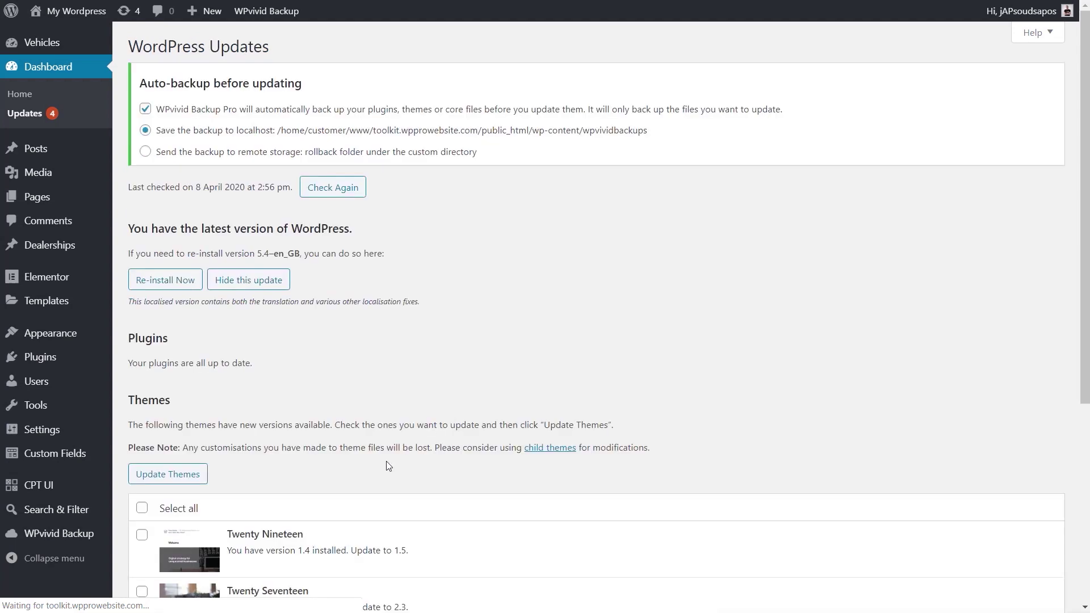
scroll(393, 426, "down", 2)
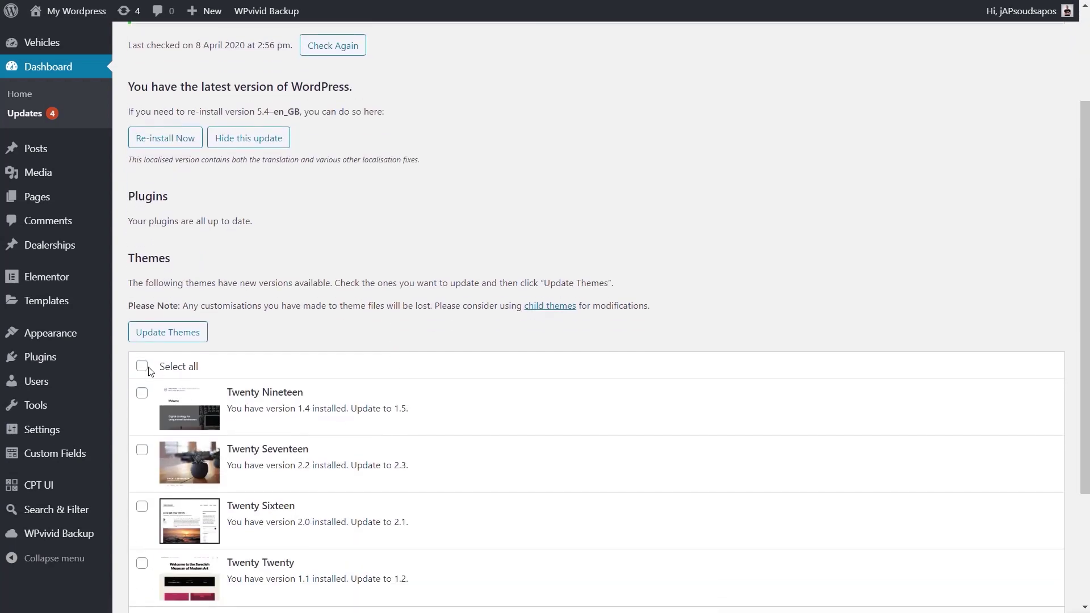
left_click(142, 367)
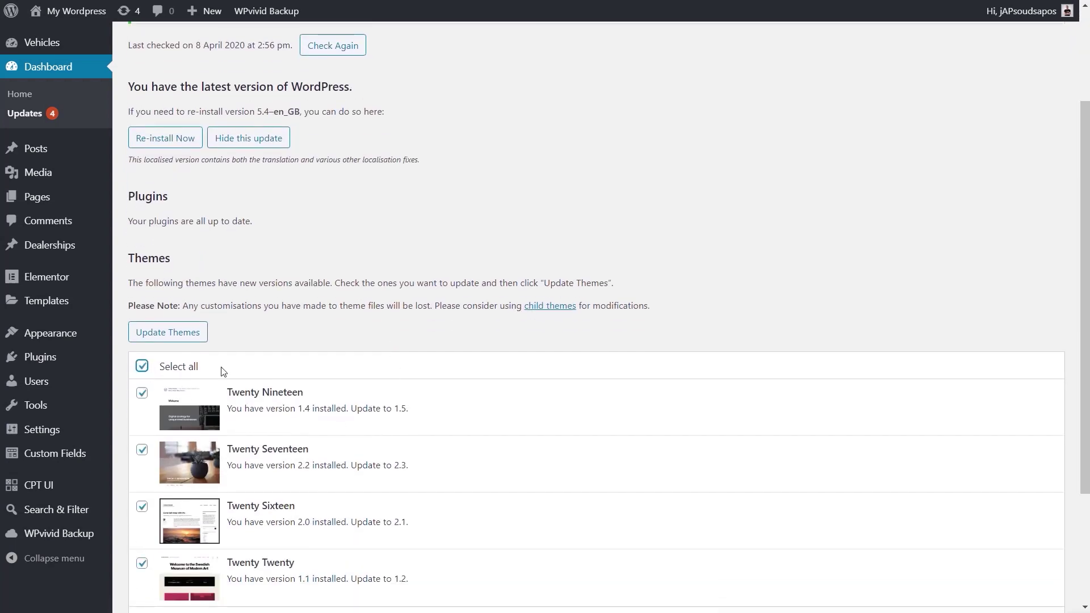
left_click(163, 338)
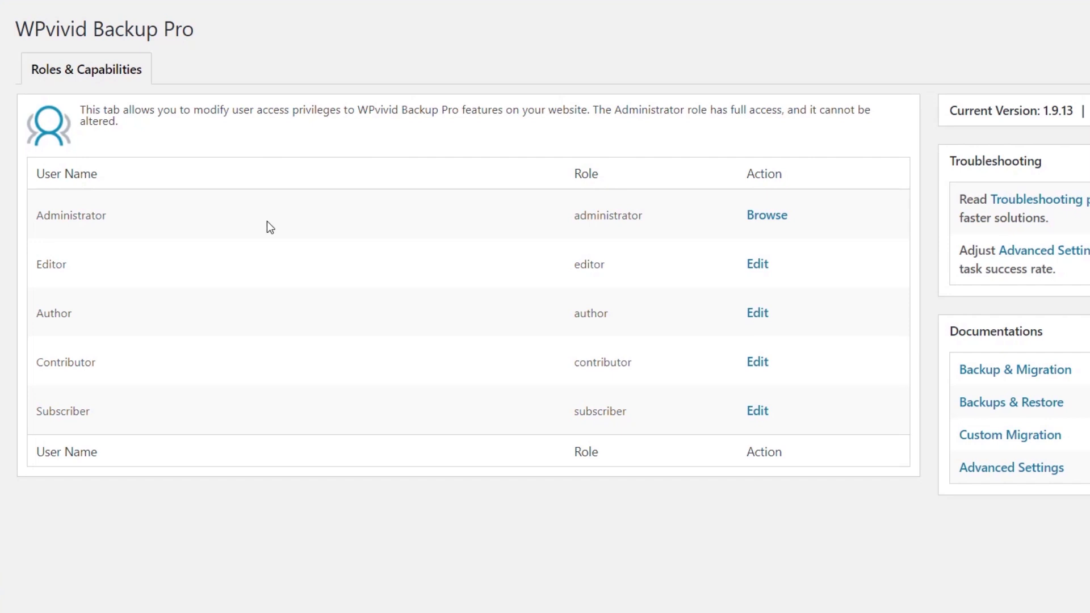
Step: Open the Editor role's access privileges for WPvivid Backup Pro features
left_click(760, 264)
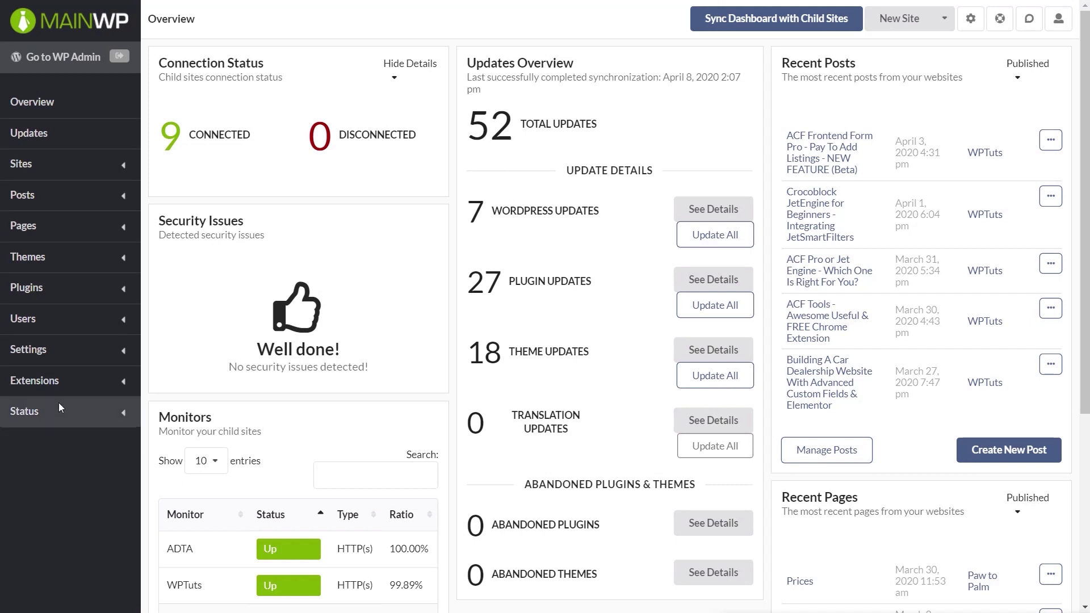
Step: Open the WPvivid Backup extension in the MainWP dashboard and review the plugin status of the connected child sites
left_click(40, 381)
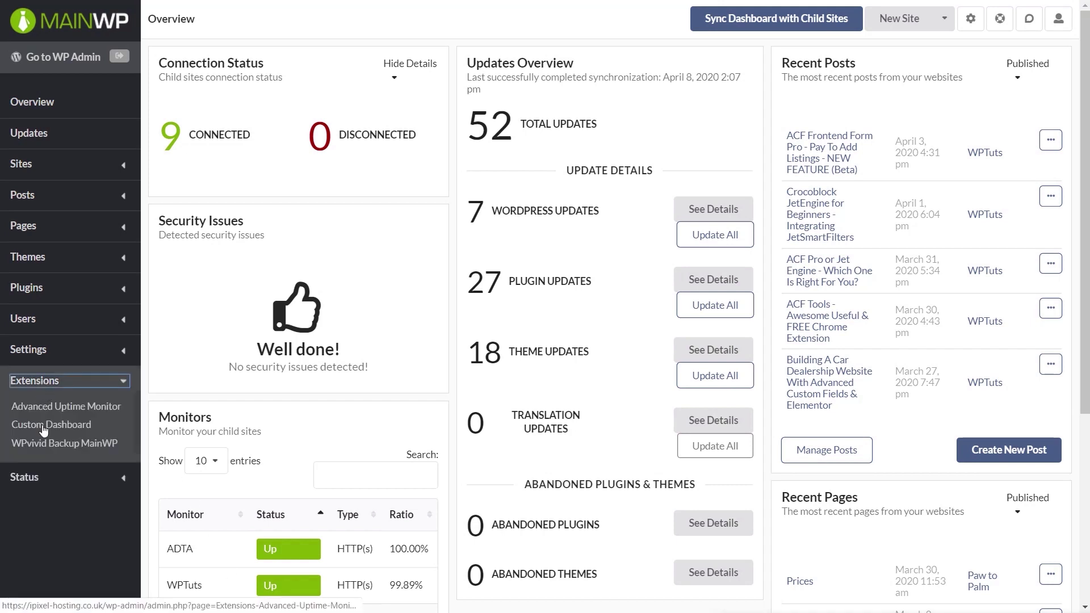
left_click(62, 446)
scroll(743, 283, "down", 2)
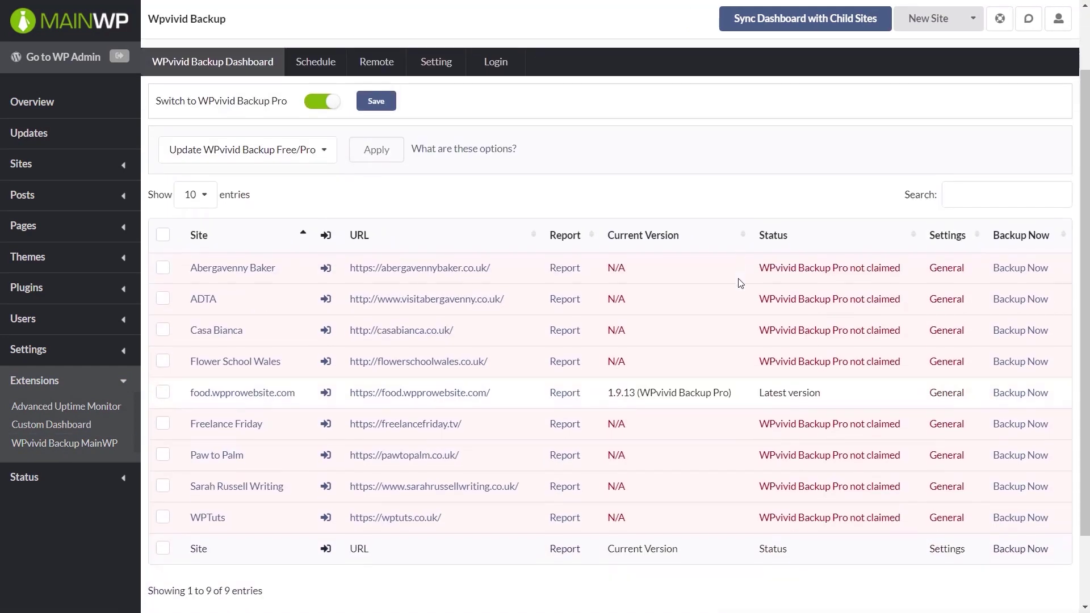
scroll(738, 284, "down", 1)
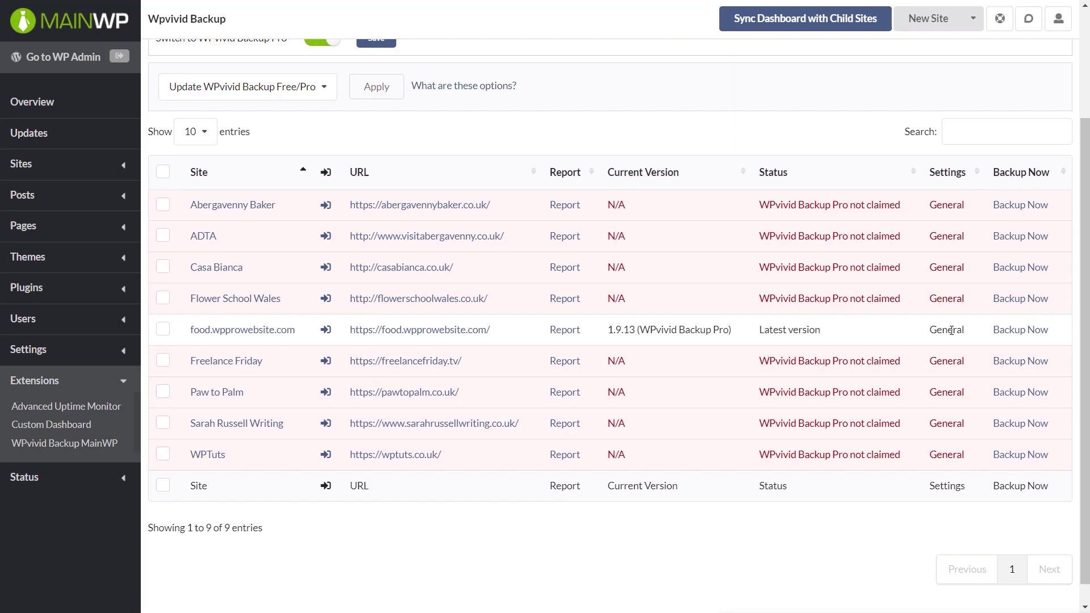
Step: Open the backup page for the food.wpprowebsite.com child site and review its manual backup, staging and migration options
left_click(1032, 333)
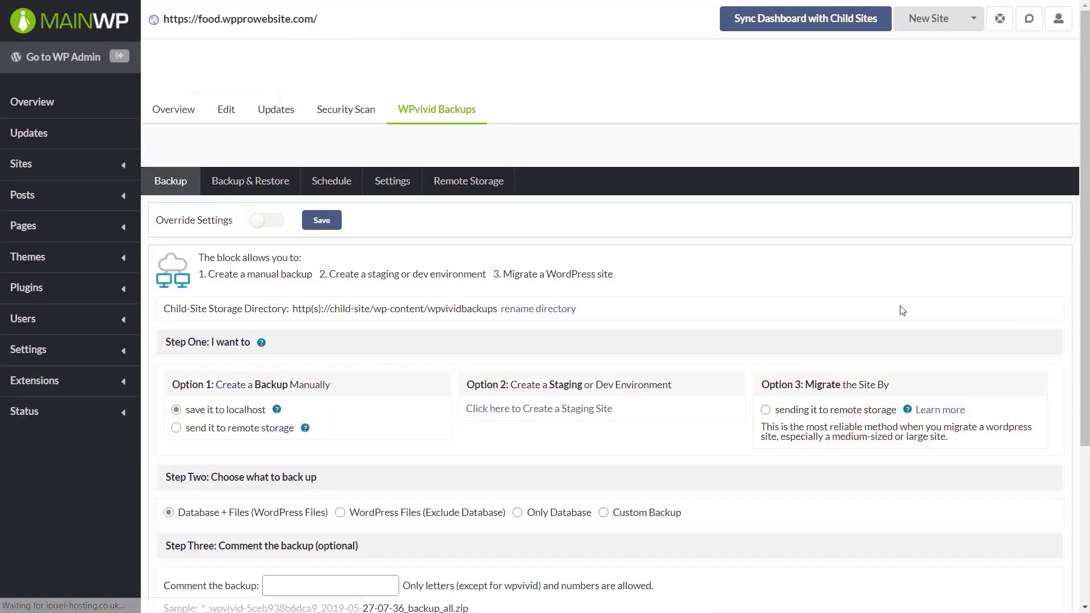
scroll(670, 312, "down", 3)
scroll(671, 313, "up", 1)
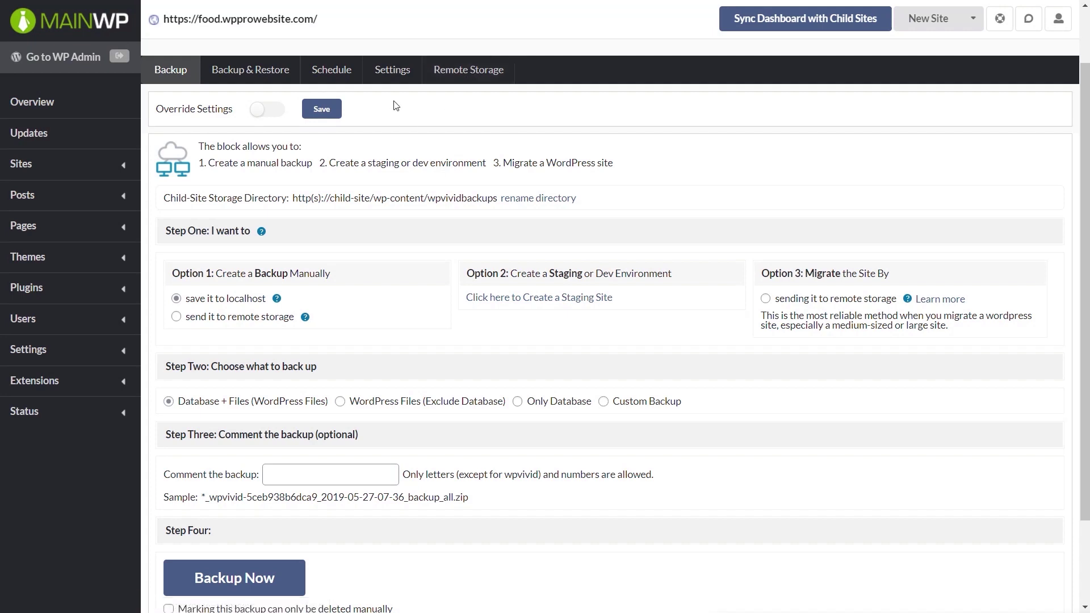
Step: Return to the MainWP overview and check the uptime ratio of the WPTuts monitor
left_click(52, 105)
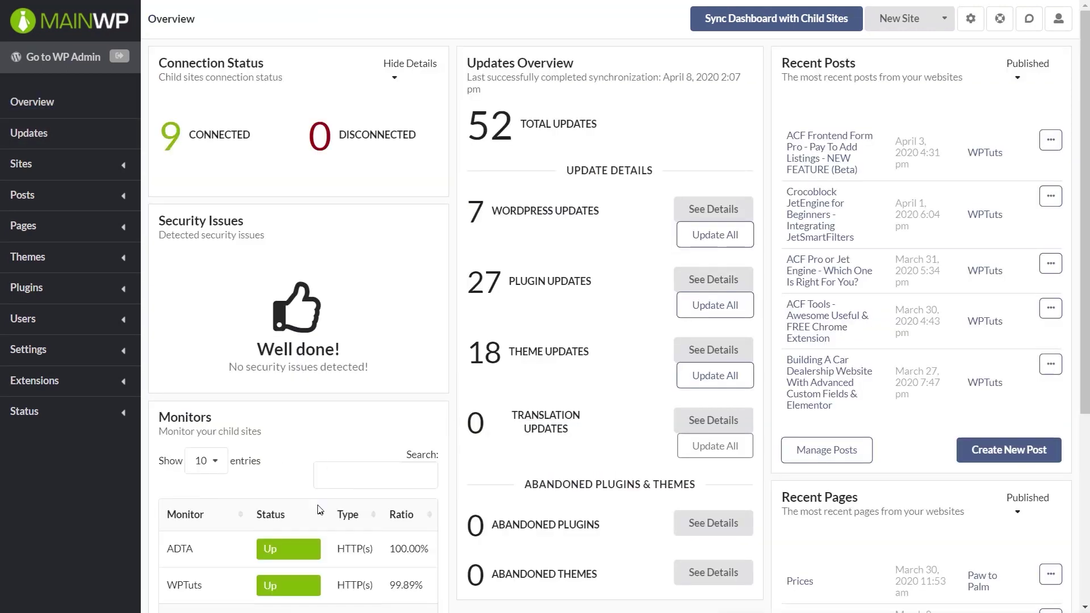
scroll(284, 463, "down", 2)
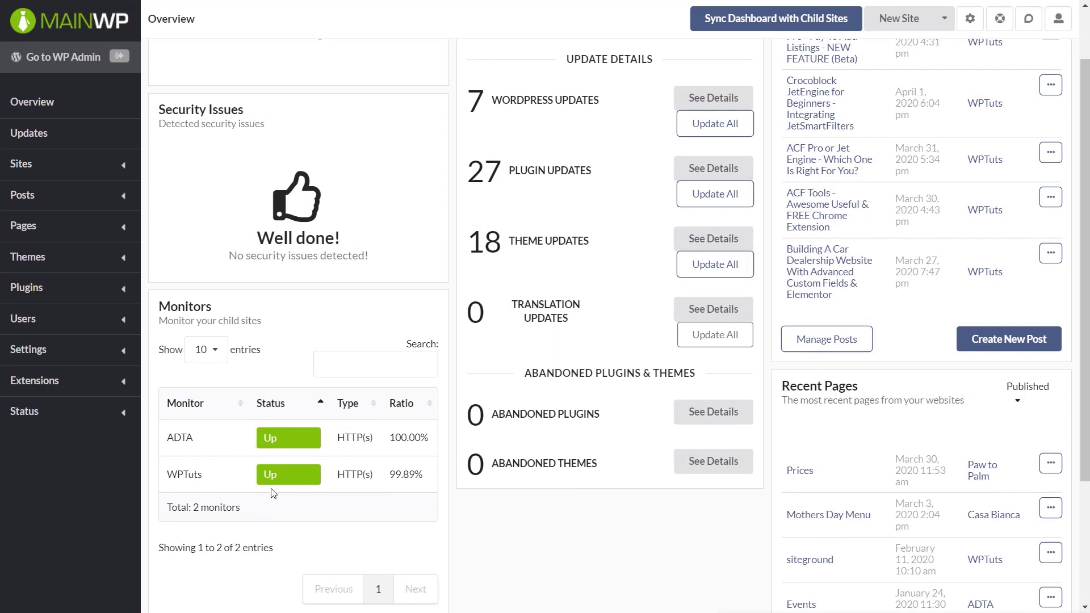
mouse_move(277, 477)
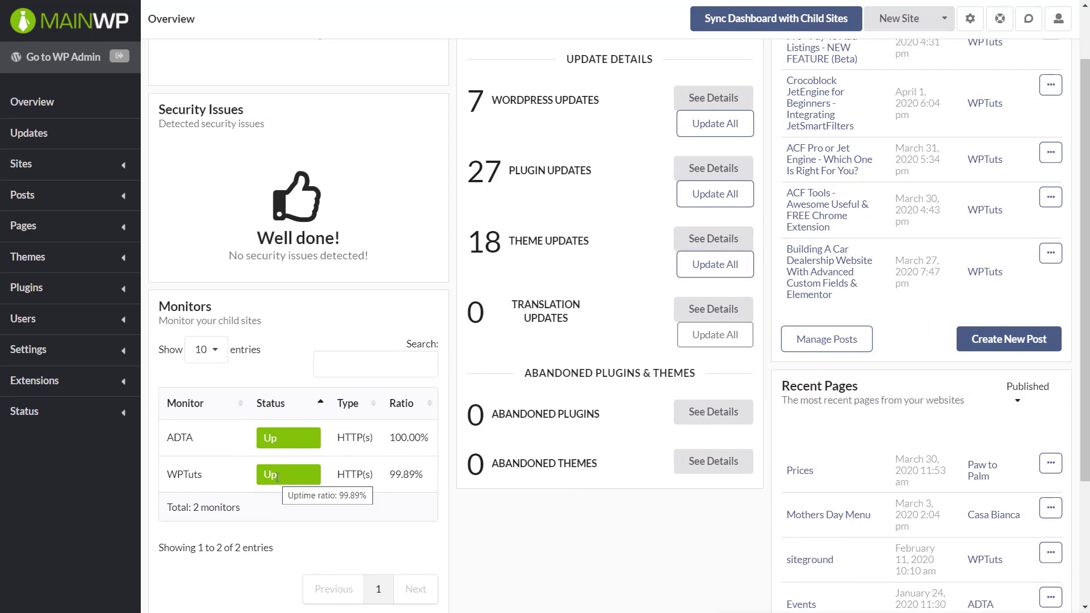